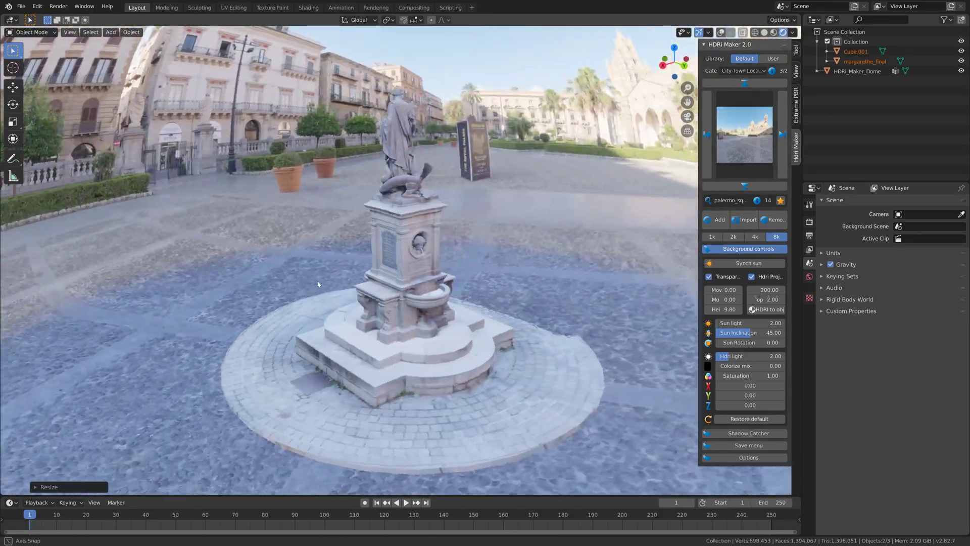
# Add an HDRI_MAKER_SUN light matched to the Palermo square HDRI around the fountain
pyautogui.moveTo(439, 212); pyautogui.dragTo(400, 198, button='middle')
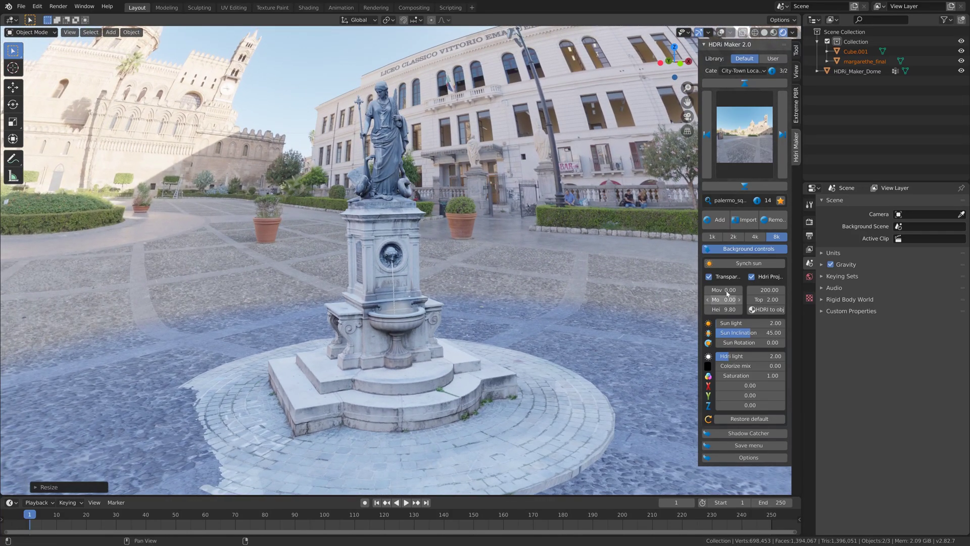
pyautogui.click(724, 263)
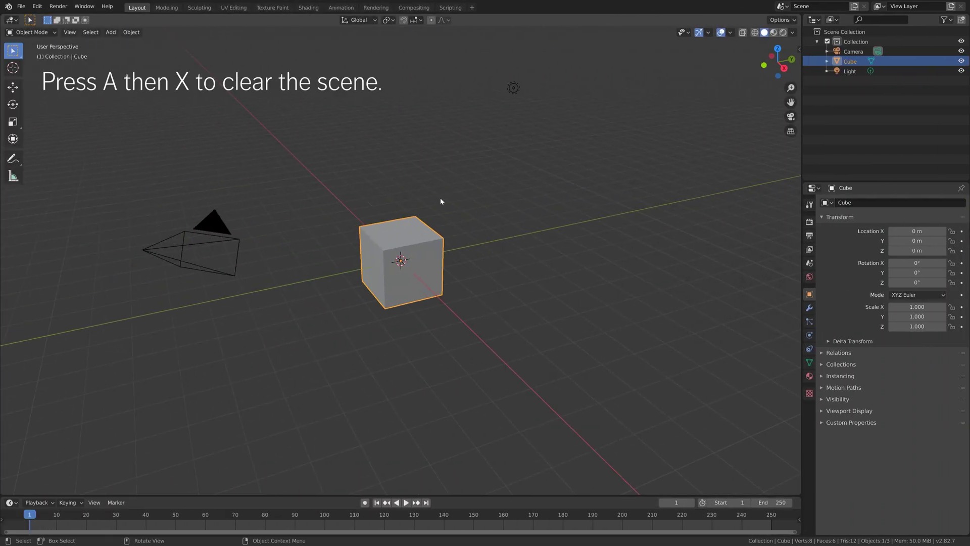
# Delete the default camera, cube and light, then show the Hdri Maker sidebar tab
pyautogui.press('a')
pyautogui.press('x')
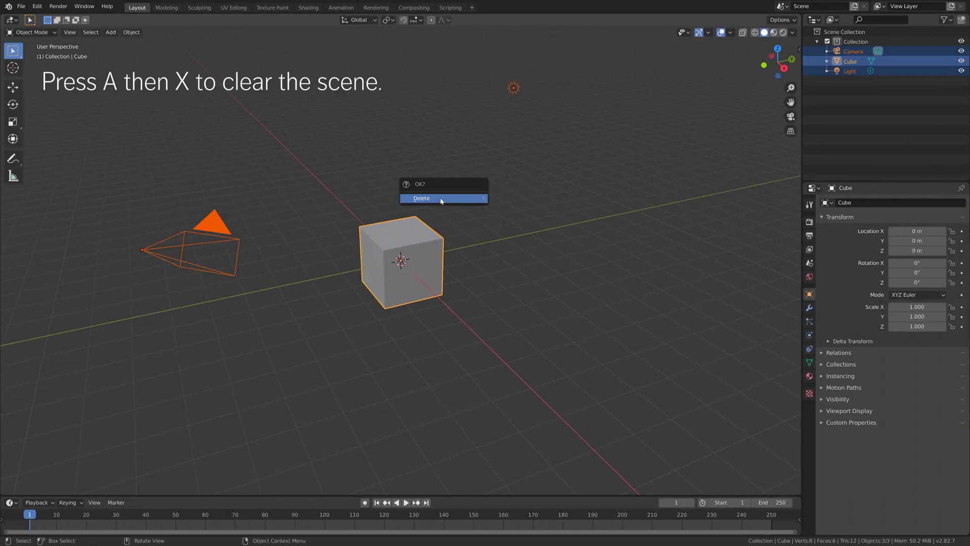
pyautogui.click(440, 199)
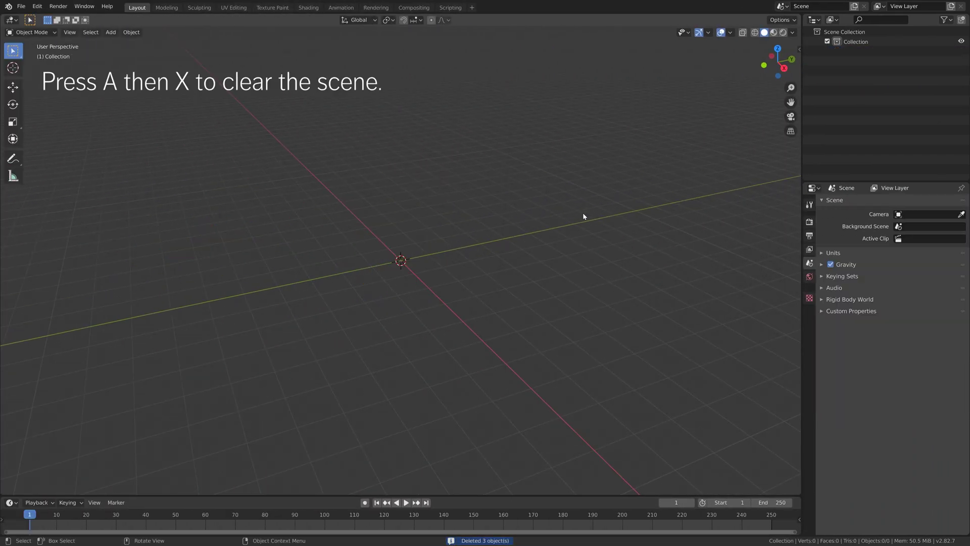
pyautogui.press('n')
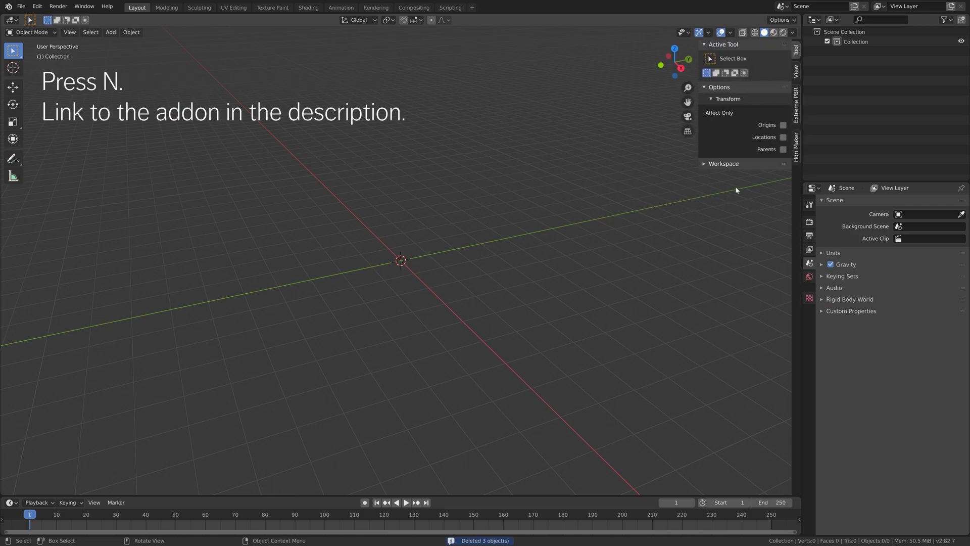
pyautogui.click(796, 152)
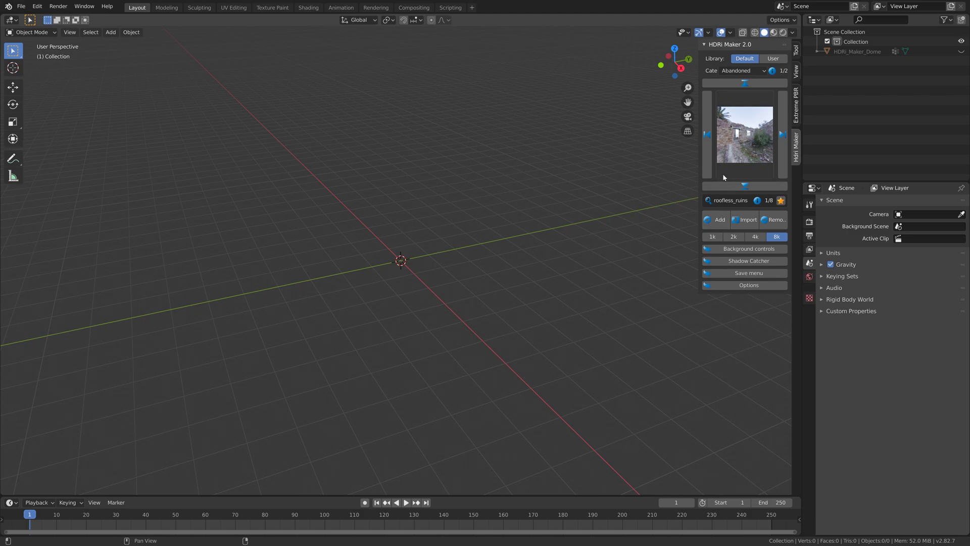
# Switch to Rendered view, enable Hdri Projection for roofless_ruins, and raise the dome height to 5.00
pyautogui.click(783, 33)
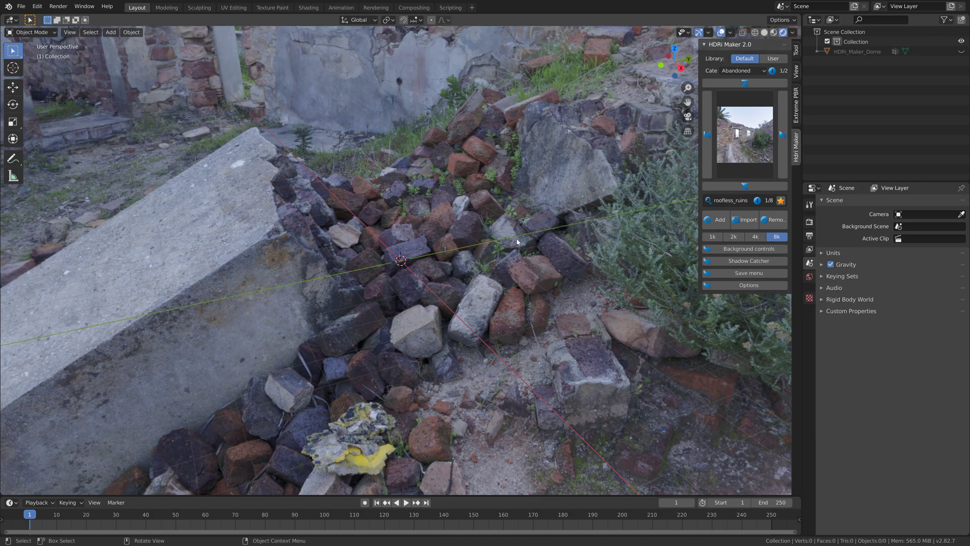
pyautogui.moveTo(517, 242); pyautogui.dragTo(542, 224, button='middle')
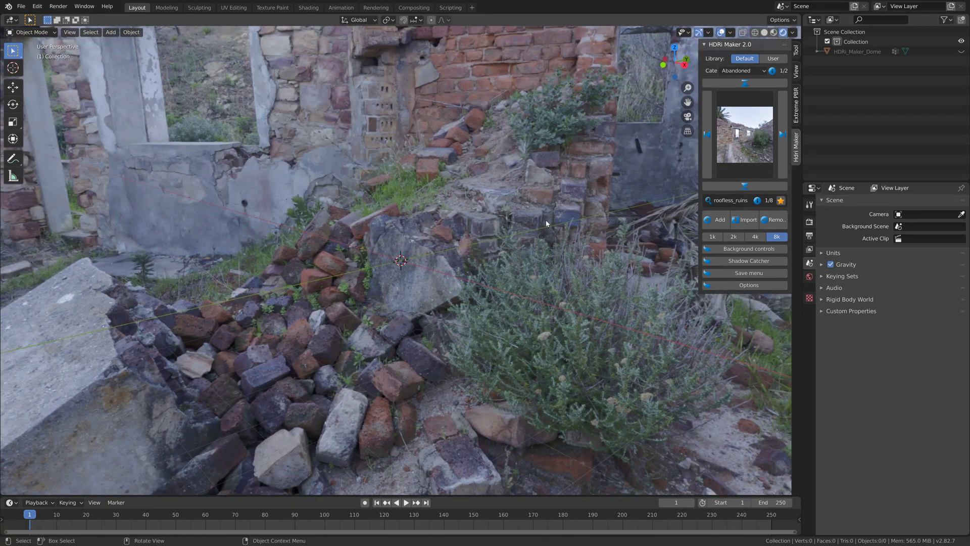
pyautogui.click(713, 253)
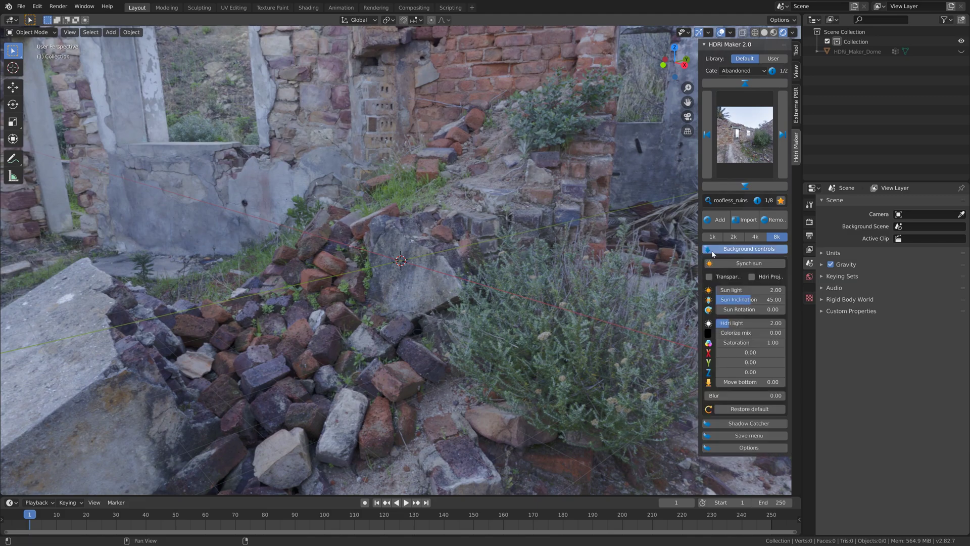
pyautogui.click(753, 277)
pyautogui.moveTo(545, 229); pyautogui.dragTo(597, 223, button='middle')
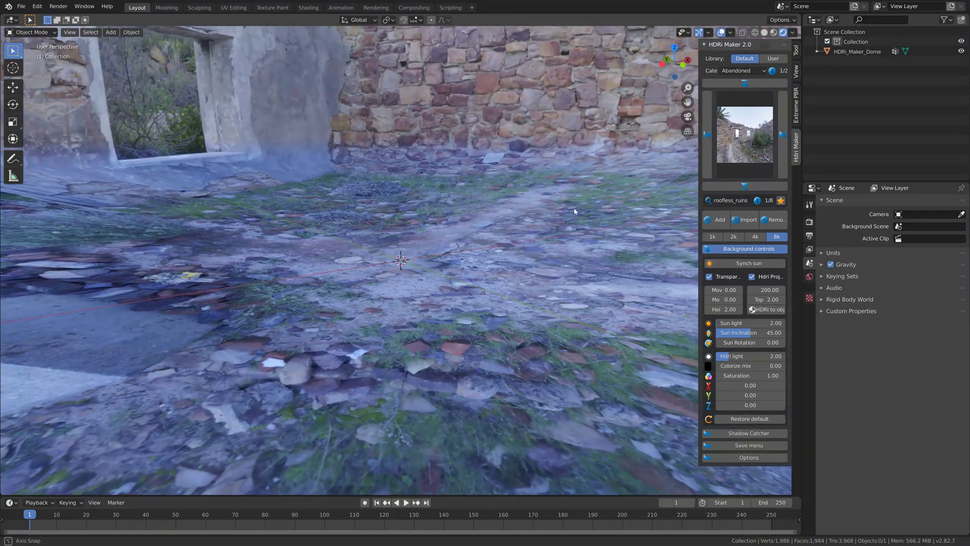
pyautogui.moveTo(725, 308); pyautogui.dragTo(791, 309)
pyautogui.moveTo(324, 208); pyautogui.dragTo(435, 198, button='middle')
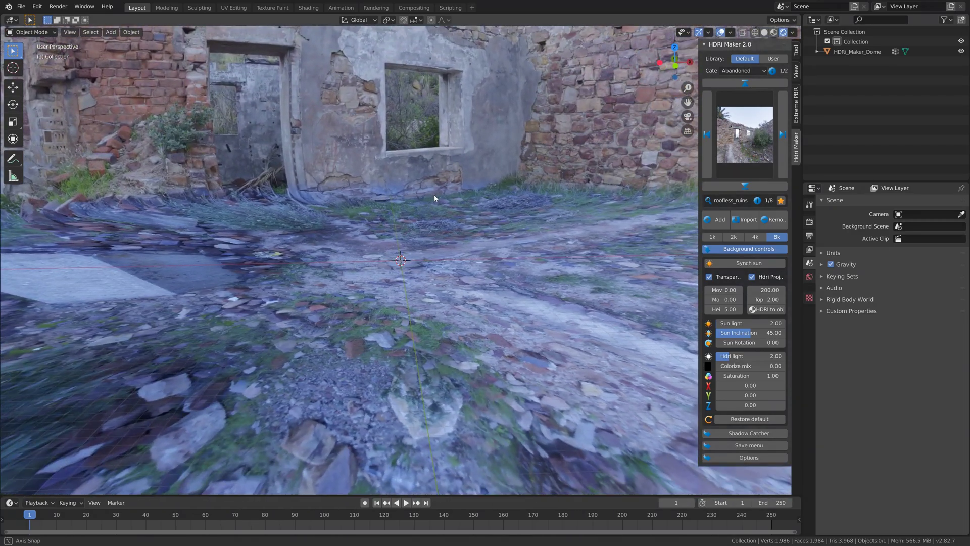
# Load the Grass category's grass-field HDRI onto the projected dome and inspect it
pyautogui.click(743, 71)
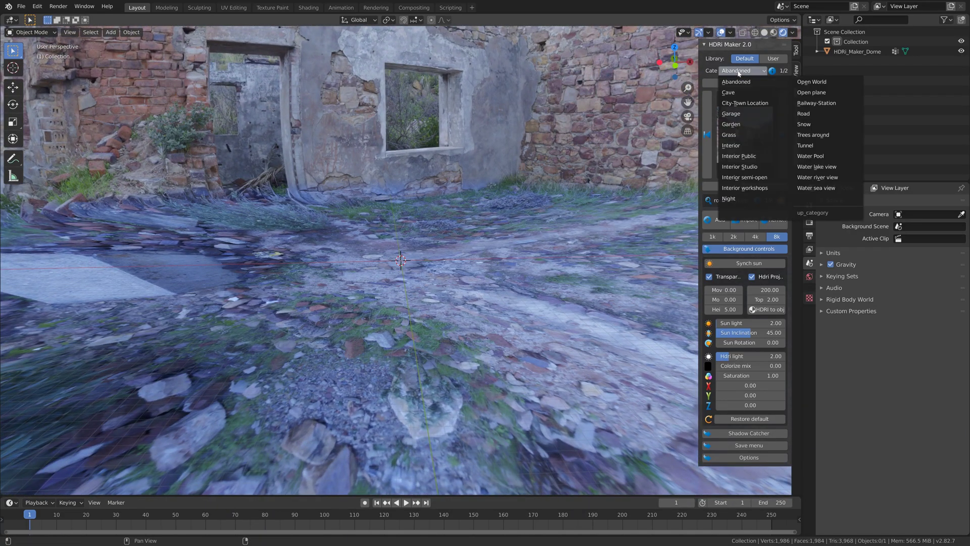
pyautogui.click(739, 135)
pyautogui.click(725, 223)
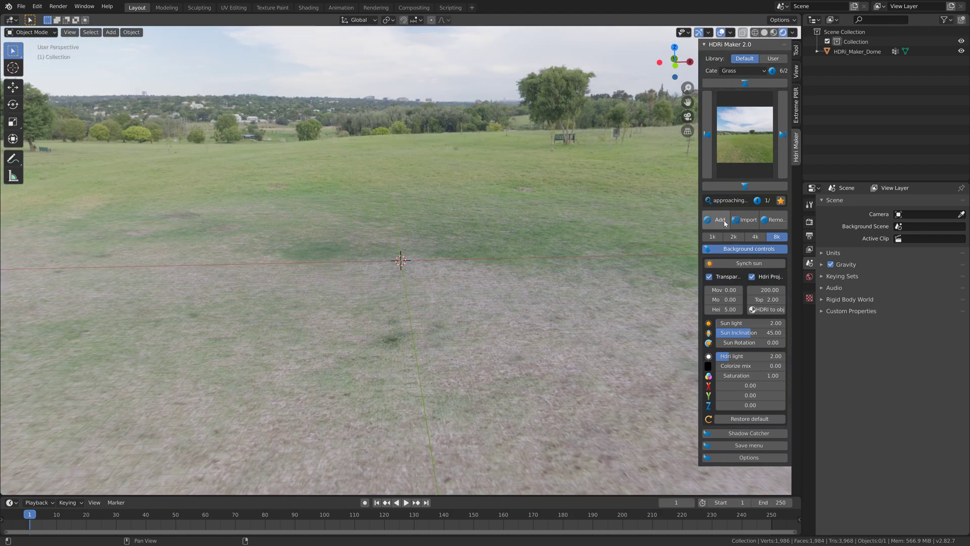
pyautogui.moveTo(455, 263); pyautogui.dragTo(541, 266, button='middle')
pyautogui.moveTo(477, 263)
pyautogui.mouseDown(button='middle')
pyautogui.moveTo(511, 264)
pyautogui.moveTo(444, 266)
pyautogui.moveTo(468, 271)
pyautogui.mouseUp(button='middle')
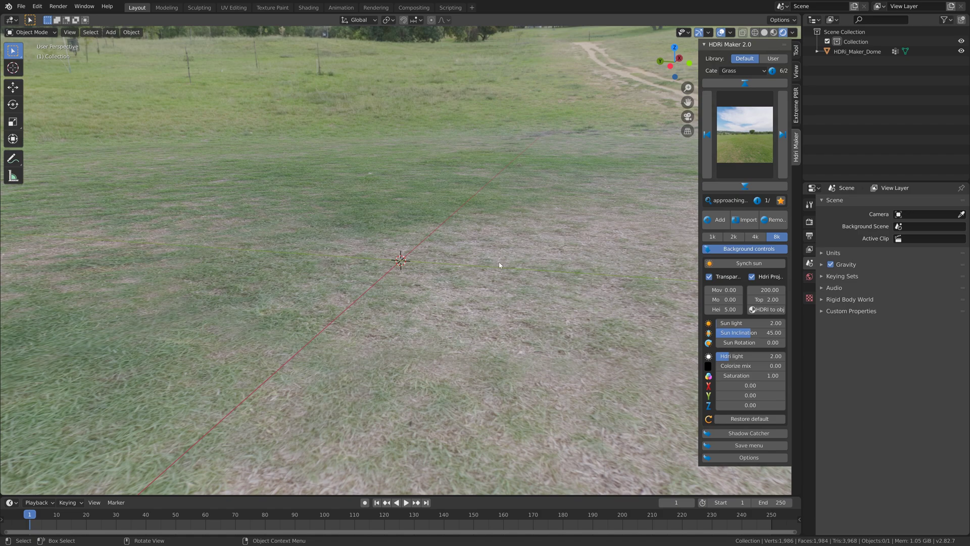
# Load the palermo_square HDRI from City-Town Location onto the dome and open the File menu
pyautogui.click(746, 71)
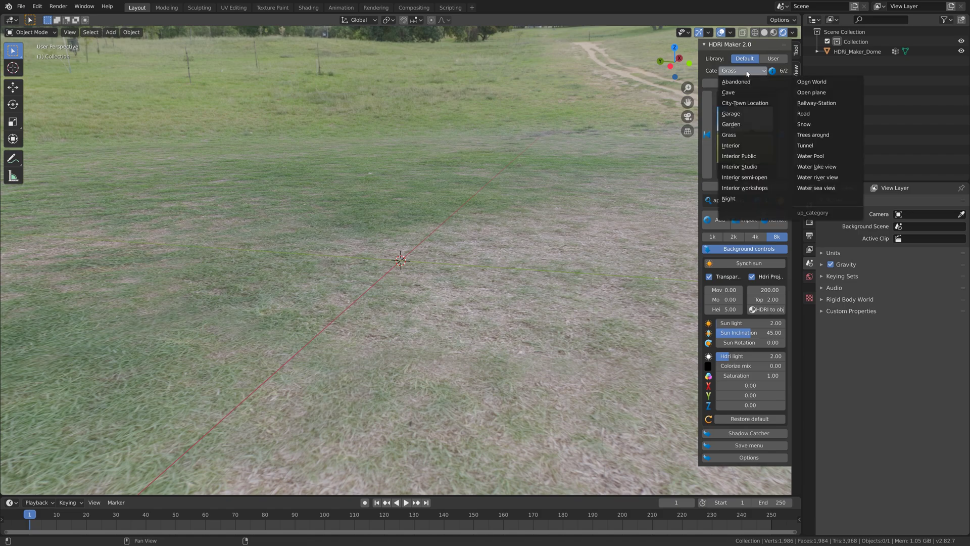
pyautogui.click(749, 104)
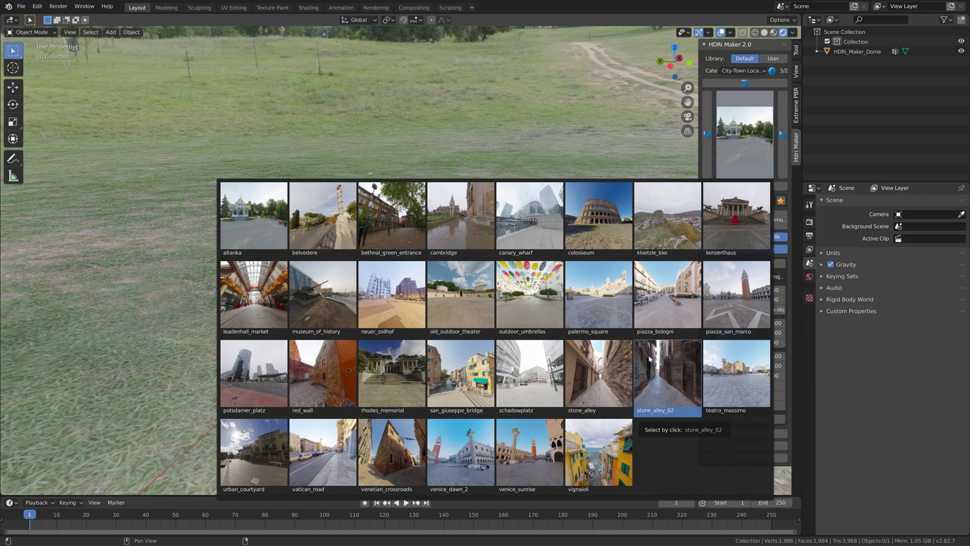
pyautogui.click(604, 302)
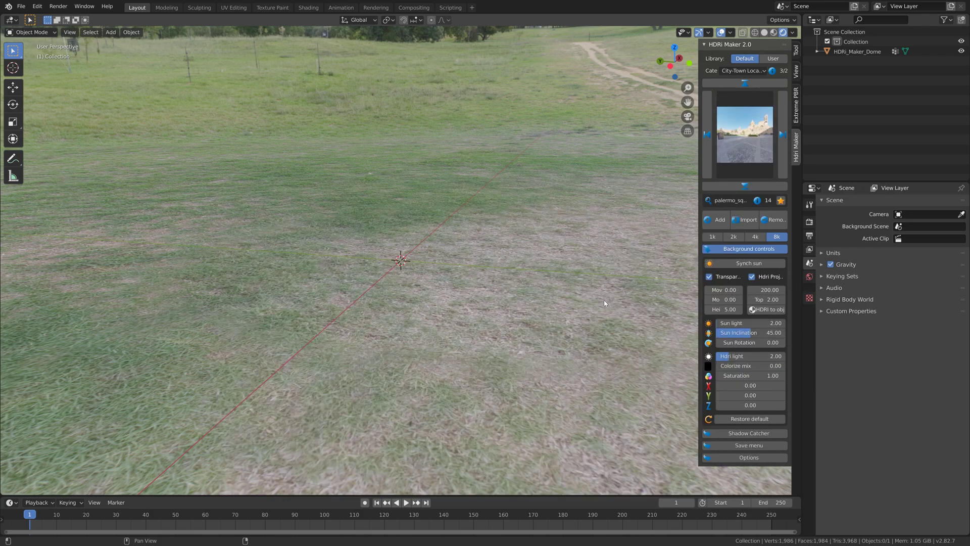
pyautogui.click(716, 220)
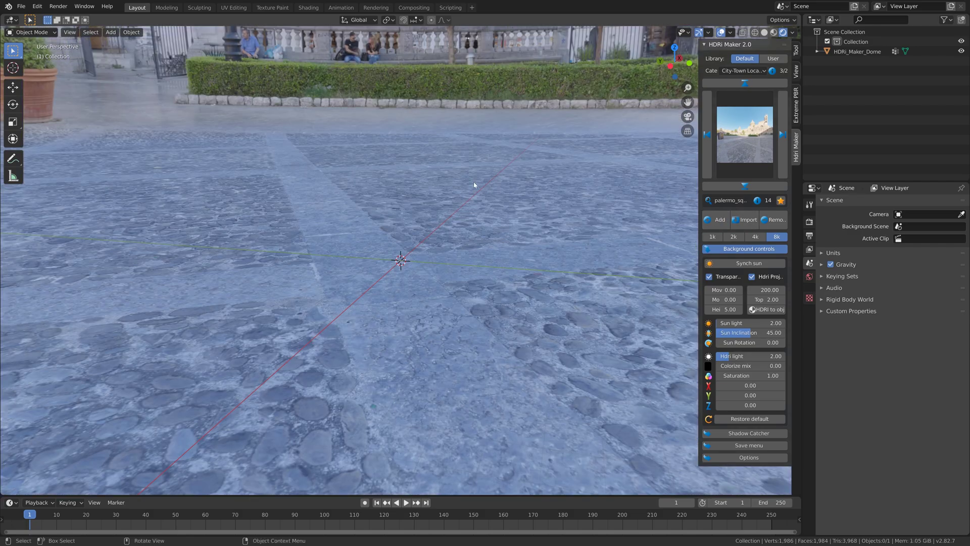
pyautogui.moveTo(476, 184); pyautogui.dragTo(478, 309, button='middle')
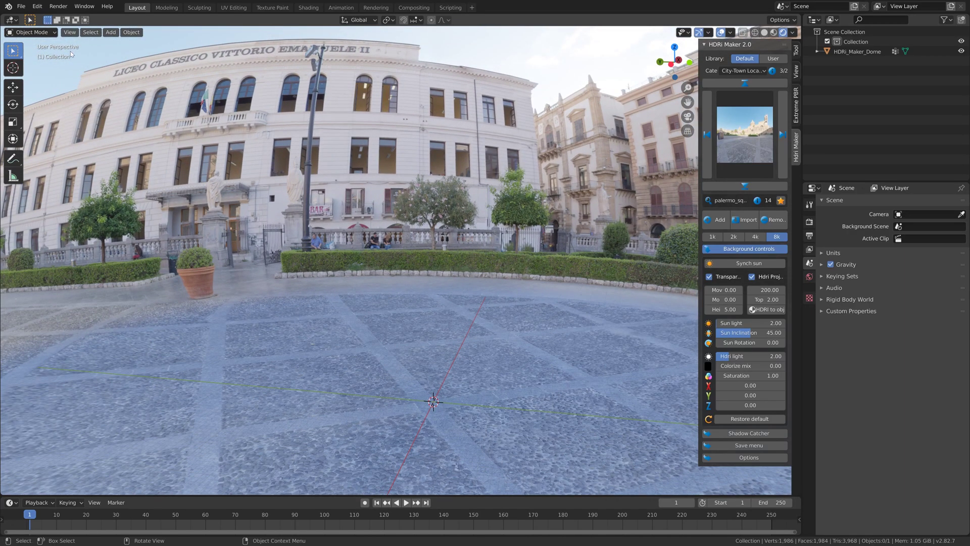
pyautogui.click(21, 6)
# Start a Wavefront OBJ import, then view the Fountain of Saint Margaret model on Sketchfab
pyautogui.moveTo(91, 138)
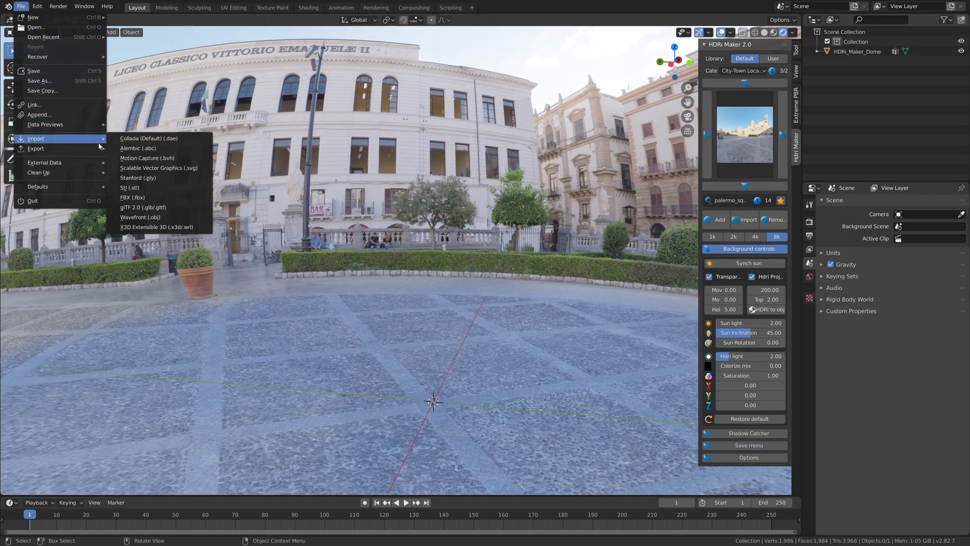
pyautogui.click(141, 217)
pyautogui.hotkey('alt', 'Tab')
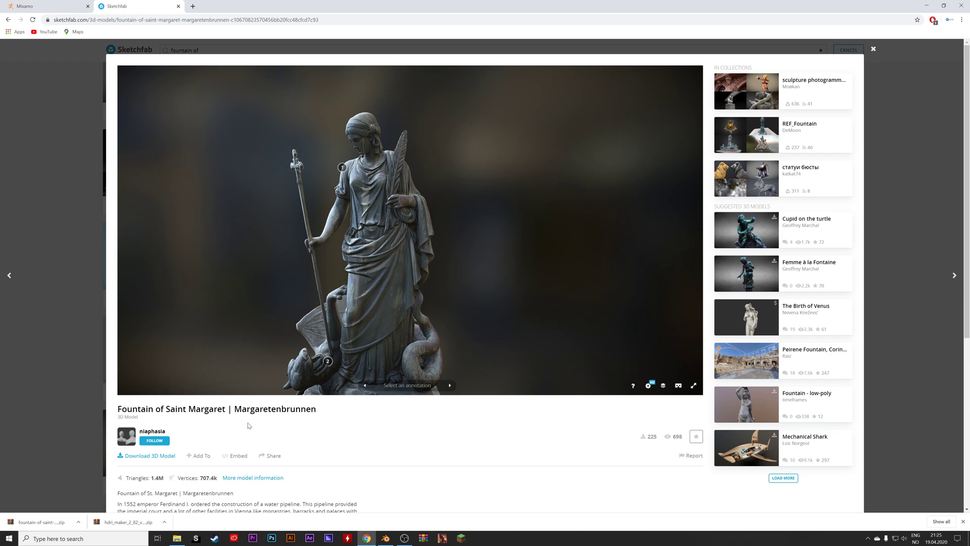
pyautogui.scroll(-1, 247, 426)
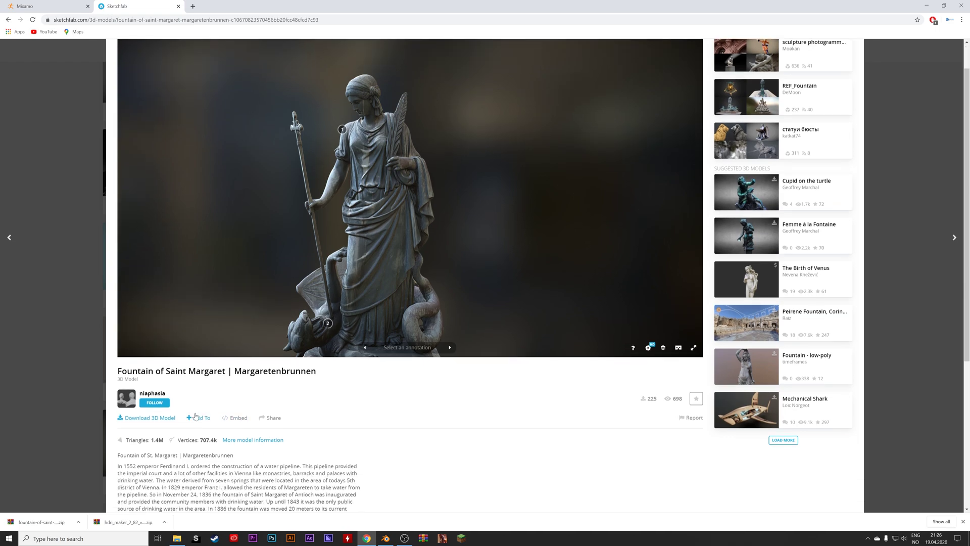
pyautogui.click(2, 238)
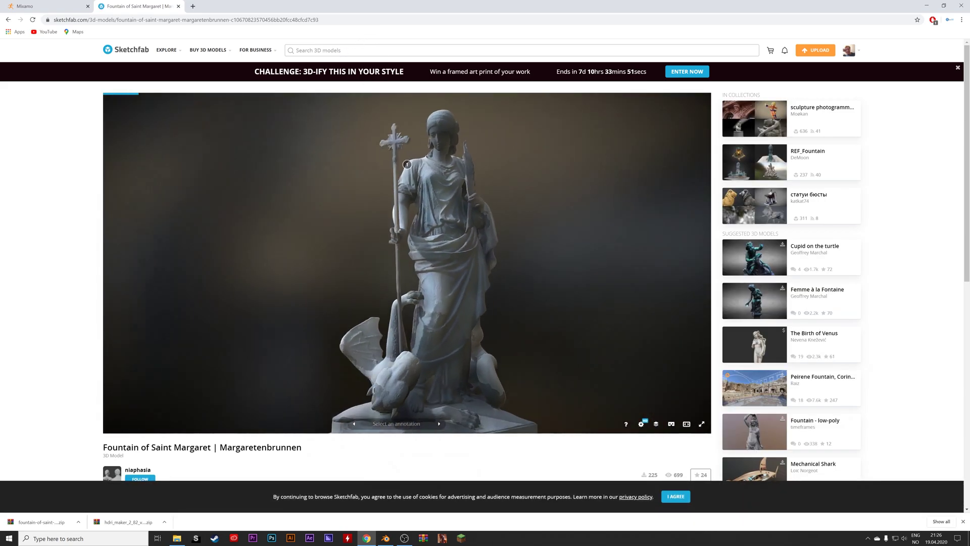
# Search Sketchfab for 'fountain' limited to downloadable models and browse the results
pyautogui.click(405, 50)
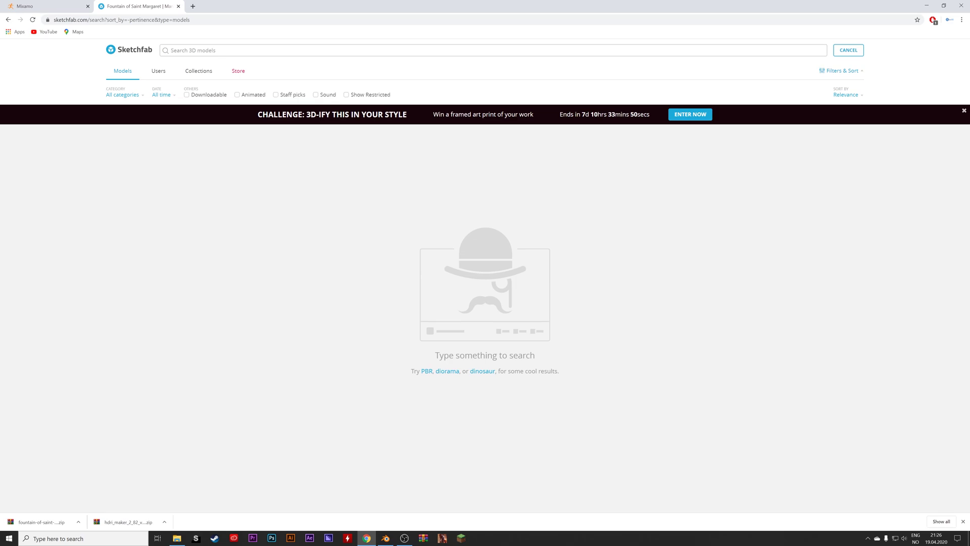
pyautogui.write('fountain')
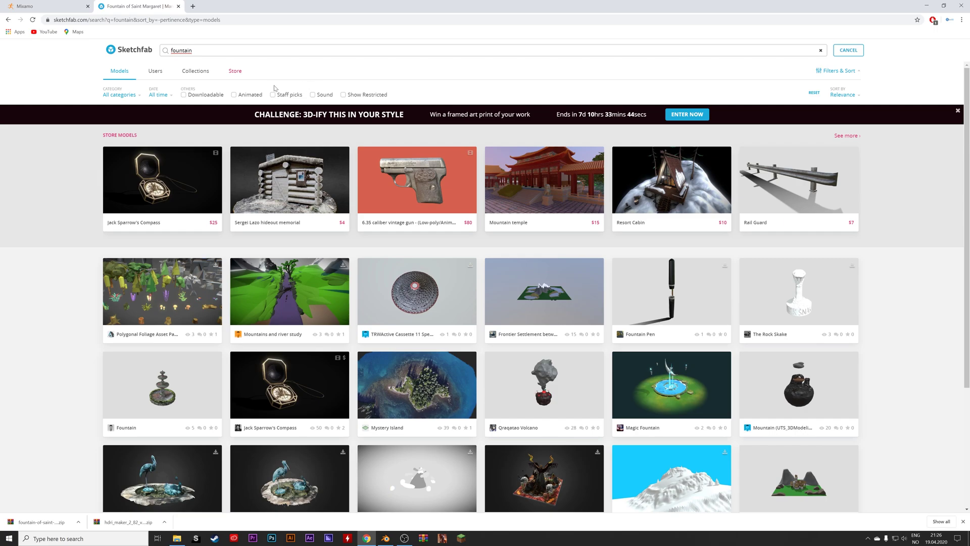
pyautogui.click(184, 94)
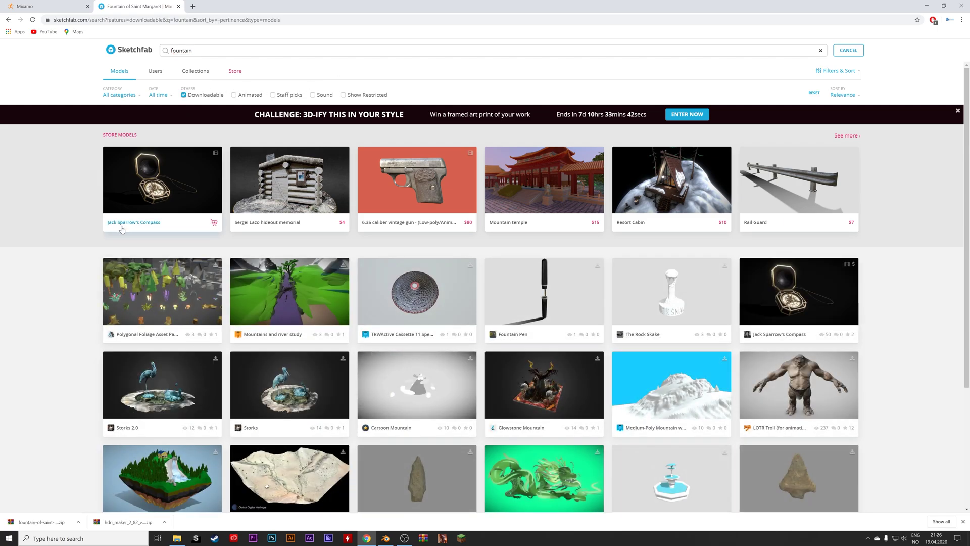
pyautogui.scroll(-6, 116, 242)
pyautogui.scroll(-5, 115, 238)
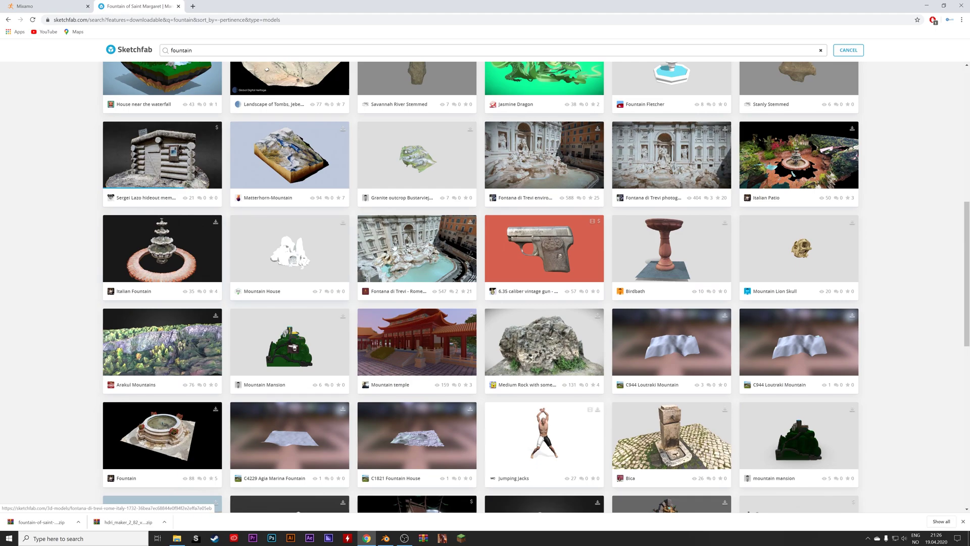
pyautogui.scroll(-11, 452, 256)
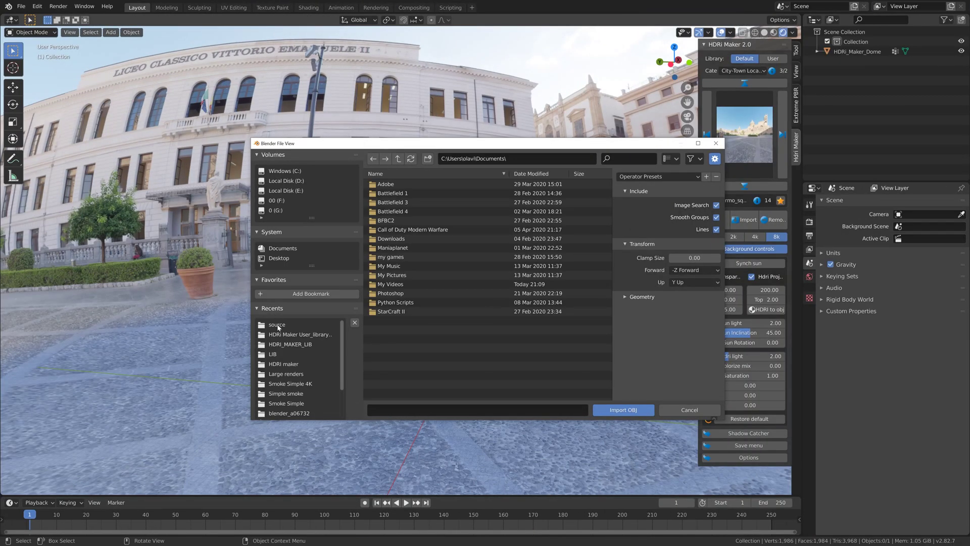
# Import margarethe_fluid_final_2.obj from the recent source folder
pyautogui.click(277, 326)
pyautogui.click(432, 193)
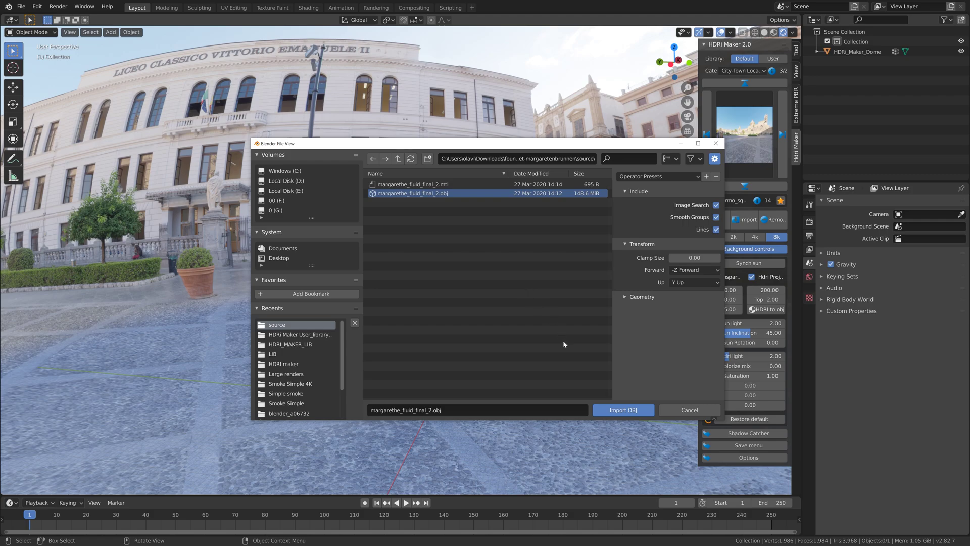
pyautogui.click(620, 411)
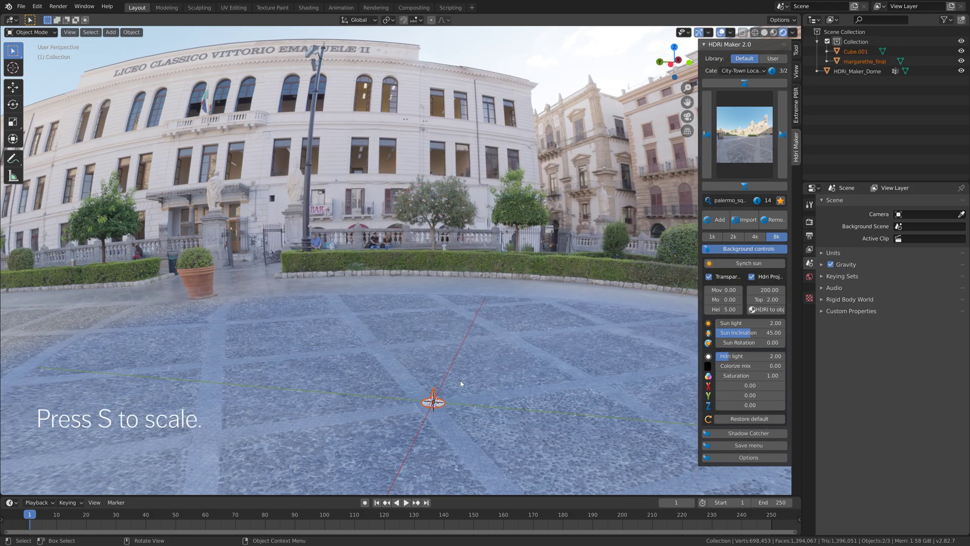
pyautogui.scroll(-3, 461, 383)
pyautogui.scroll(6, 461, 383)
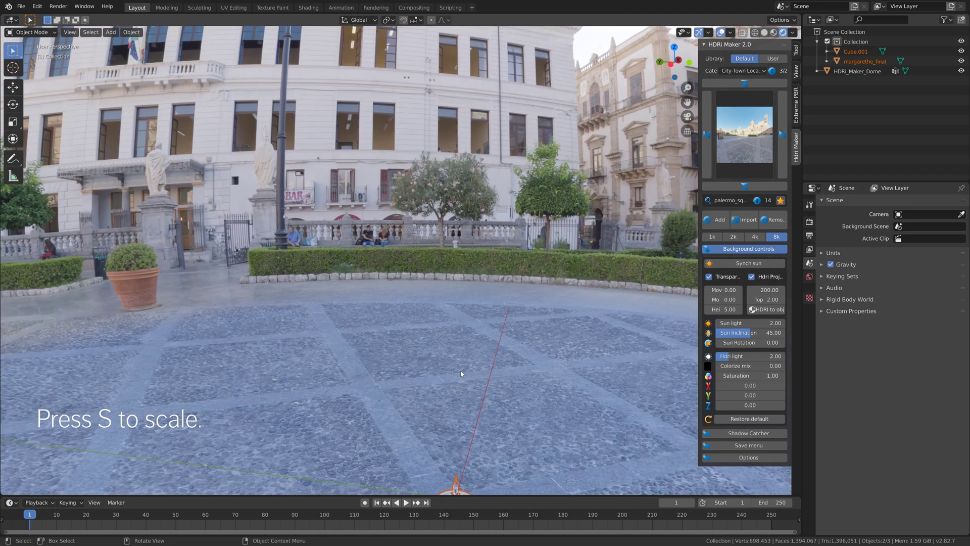
# Scale the fountain statue up to a realistic size within the plaza
pyautogui.moveTo(461, 373); pyautogui.dragTo(528, 373, button='middle')
pyautogui.press('s')
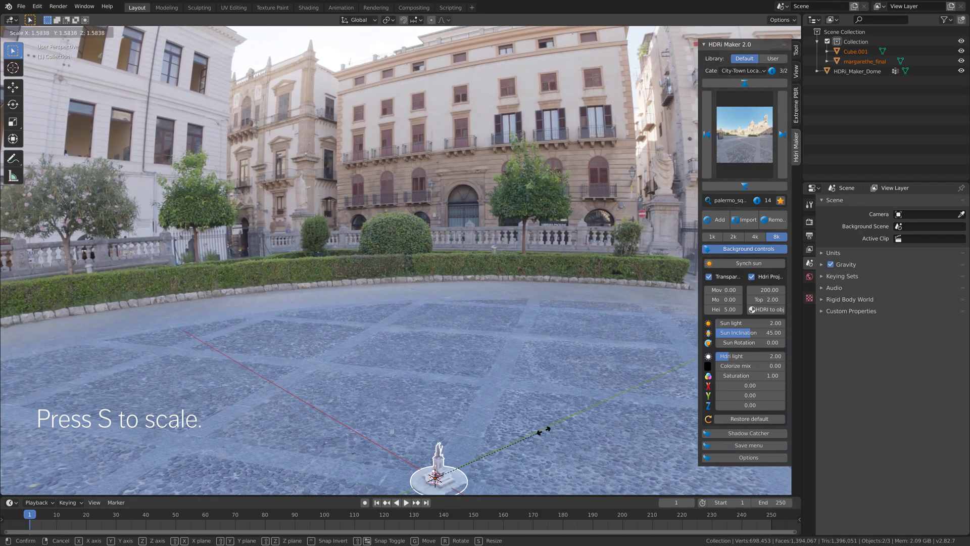
pyautogui.click(362, 98)
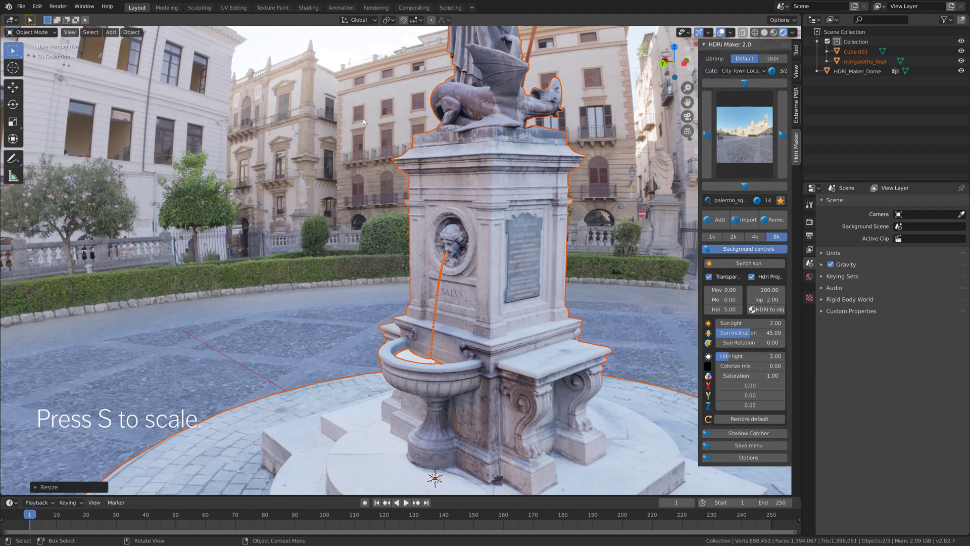
pyautogui.moveTo(362, 97); pyautogui.dragTo(380, 158, button='middle')
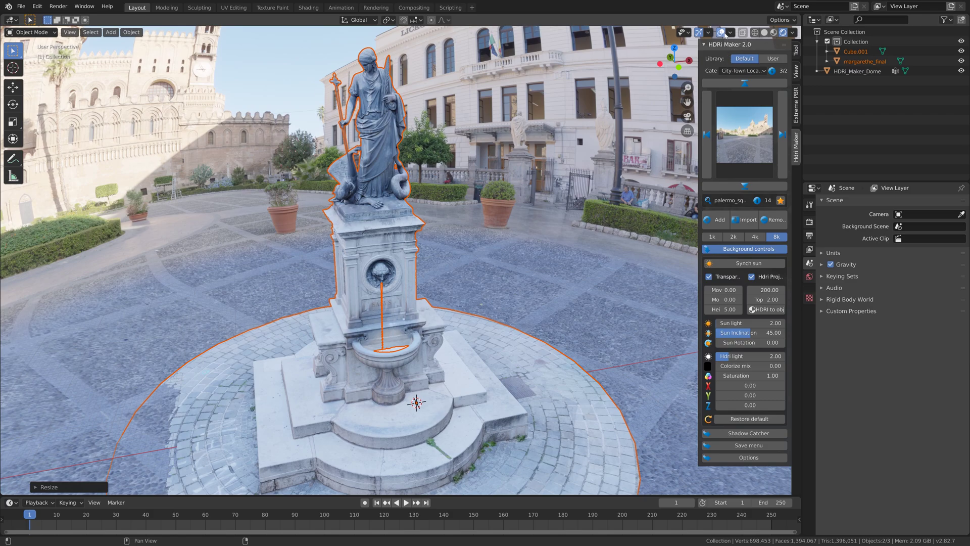
# Hide viewport overlays and raise the HDRI dome projection height to 9.80
pyautogui.click(724, 33)
pyautogui.moveTo(487, 148); pyautogui.dragTo(467, 145, button='middle')
pyautogui.moveTo(722, 307); pyautogui.dragTo(788, 306)
pyautogui.scroll(-5, 514, 281)
pyautogui.scroll(5, 514, 280)
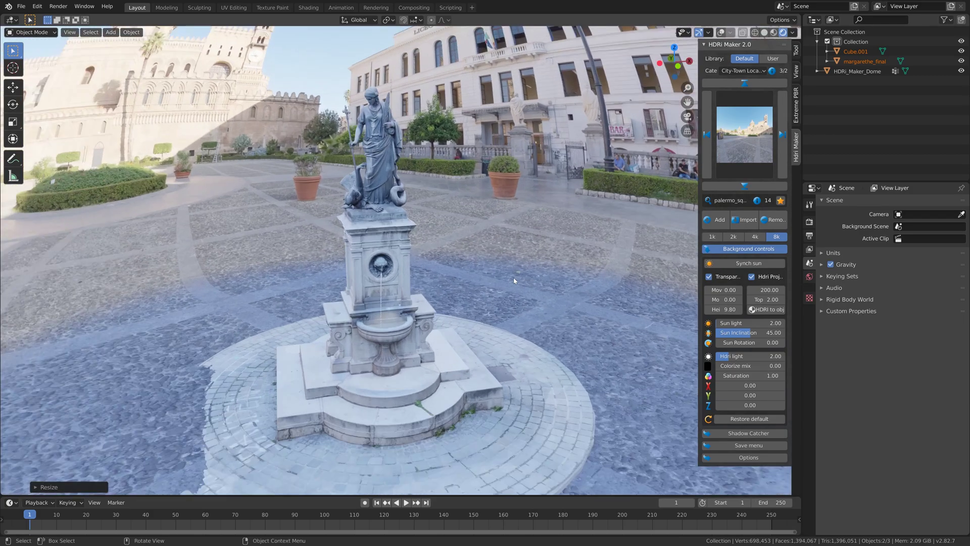
pyautogui.moveTo(515, 281); pyautogui.dragTo(416, 207, button='middle')
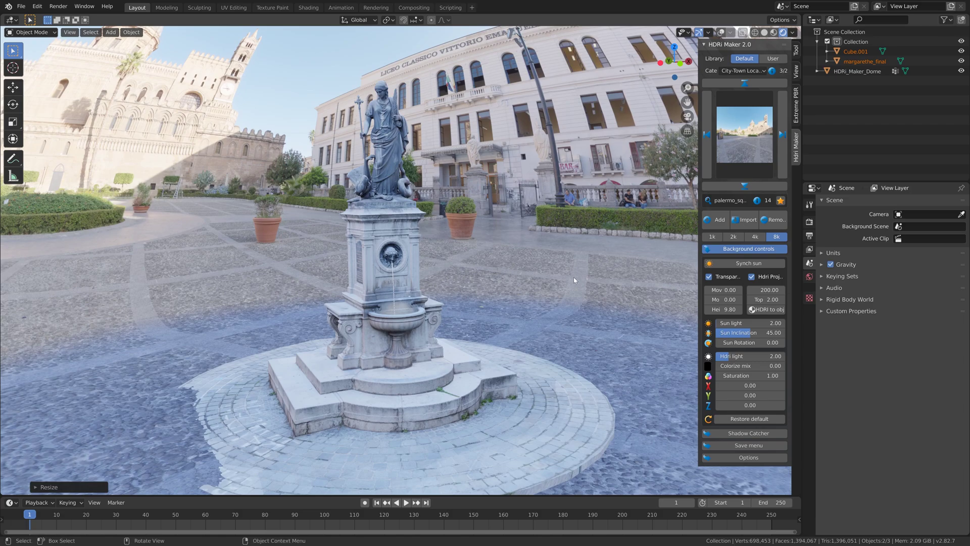
# Add an HDRI-synced HDRI_MAKER_SUN and rotate it to 105°, -22.3°, -4.53°
pyautogui.click(745, 264)
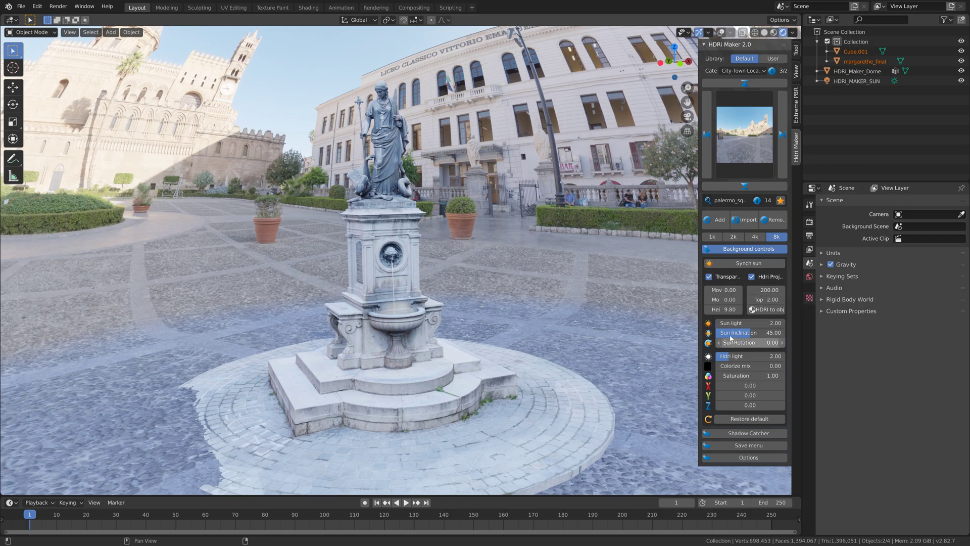
pyautogui.click(857, 81)
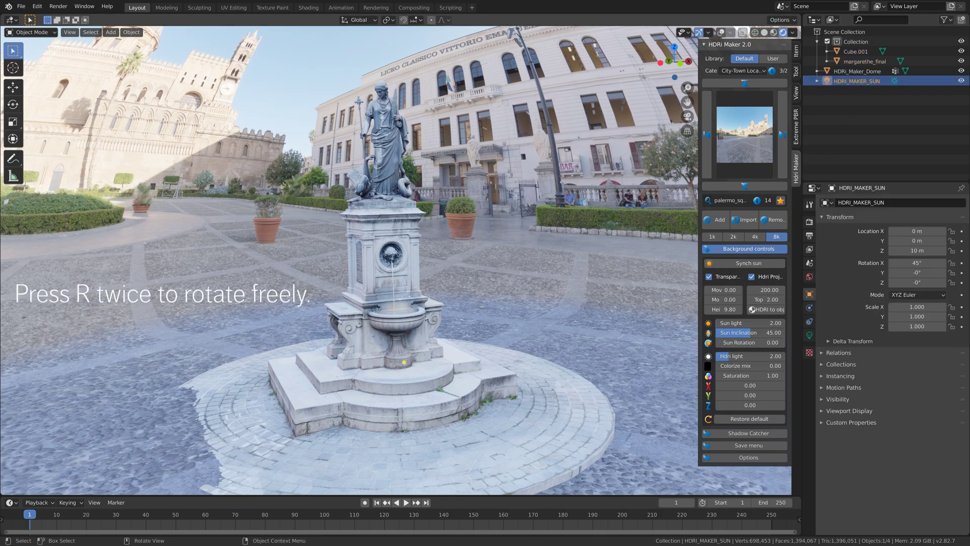
pyautogui.press('r')
pyautogui.press('r')
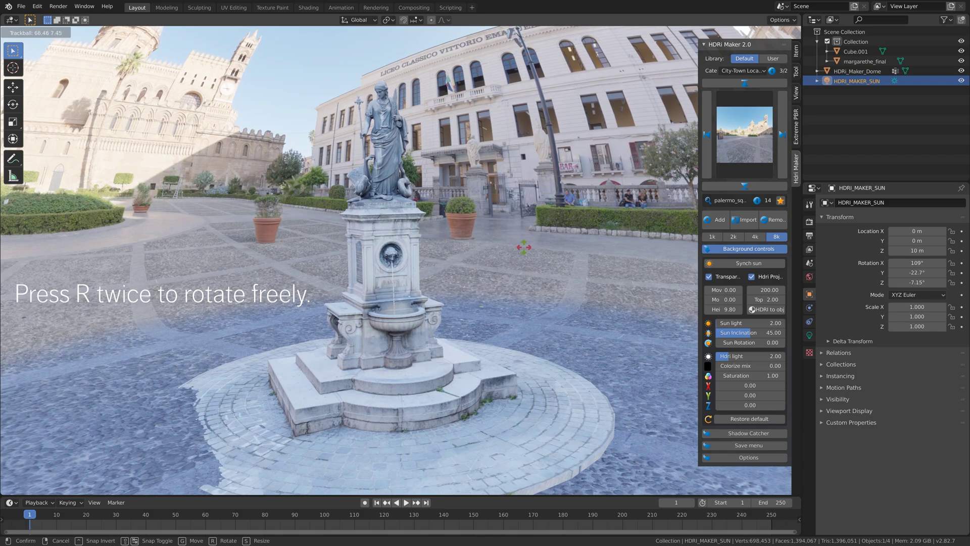
pyautogui.click(524, 246)
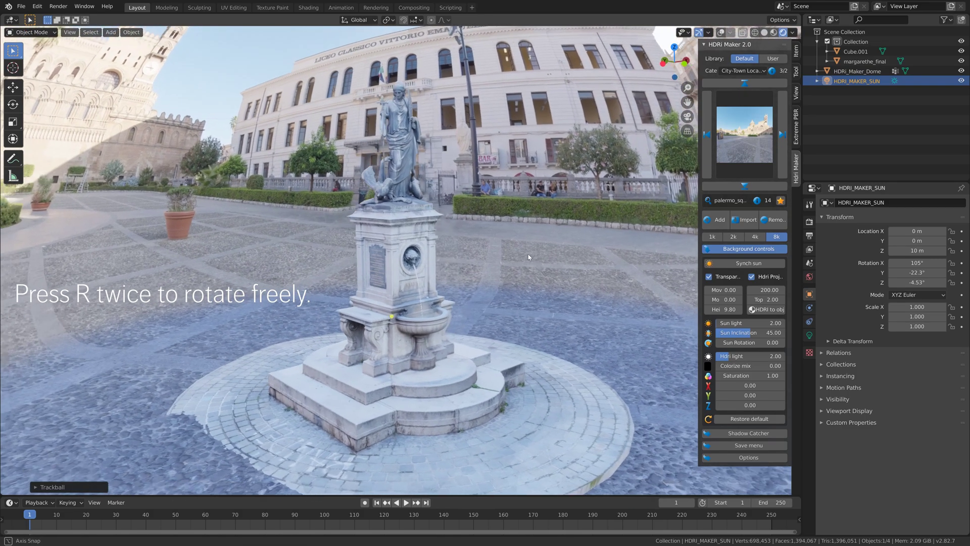
pyautogui.moveTo(529, 256); pyautogui.dragTo(519, 255, button='middle')
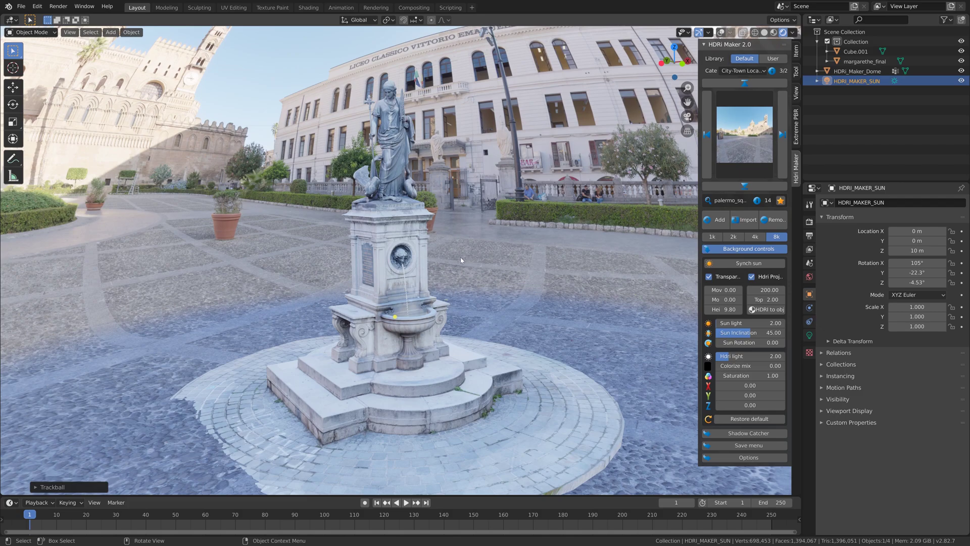
pyautogui.hotkey('shift', 'a')
pyautogui.moveTo(484, 258)
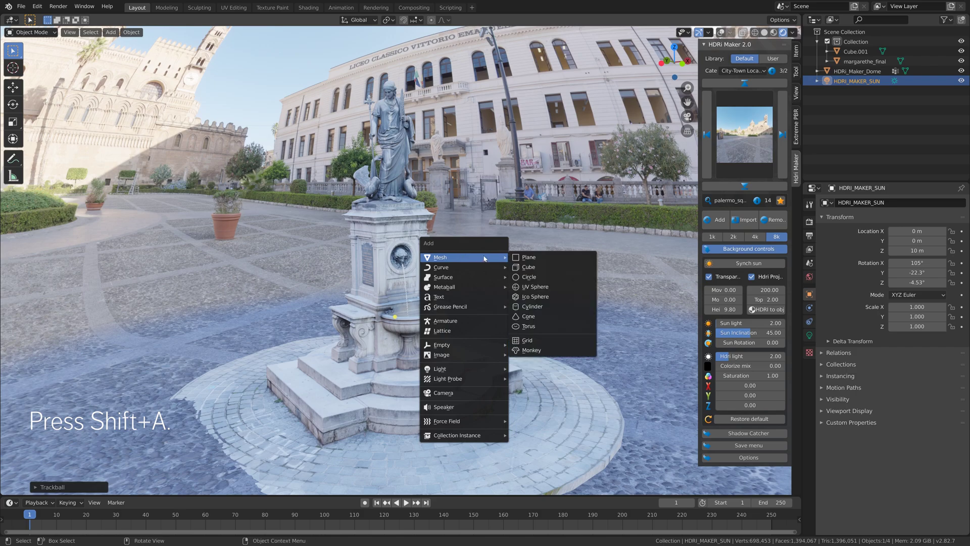
# Add a camera, look through it, and roughly frame the fountain with Lock Camera to View
pyautogui.click(472, 394)
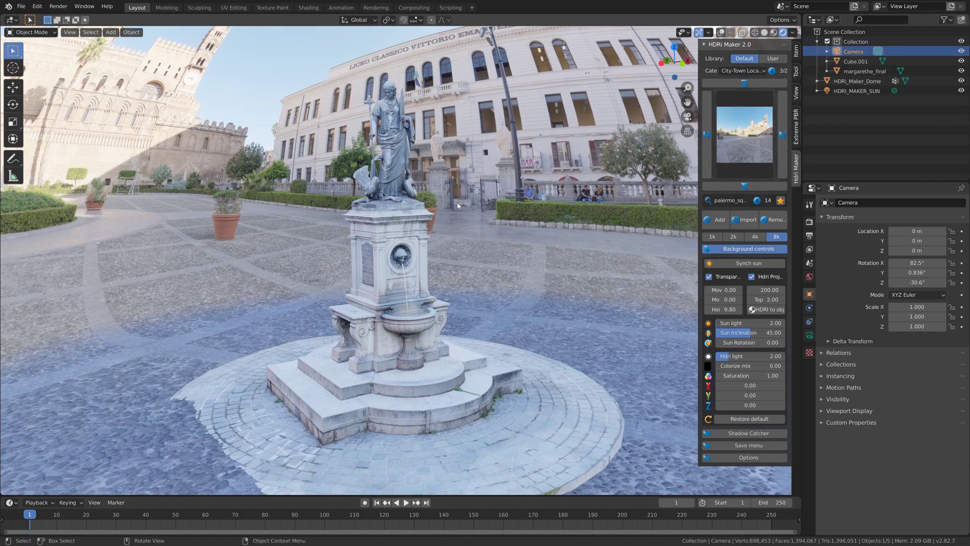
pyautogui.press('KP_0')
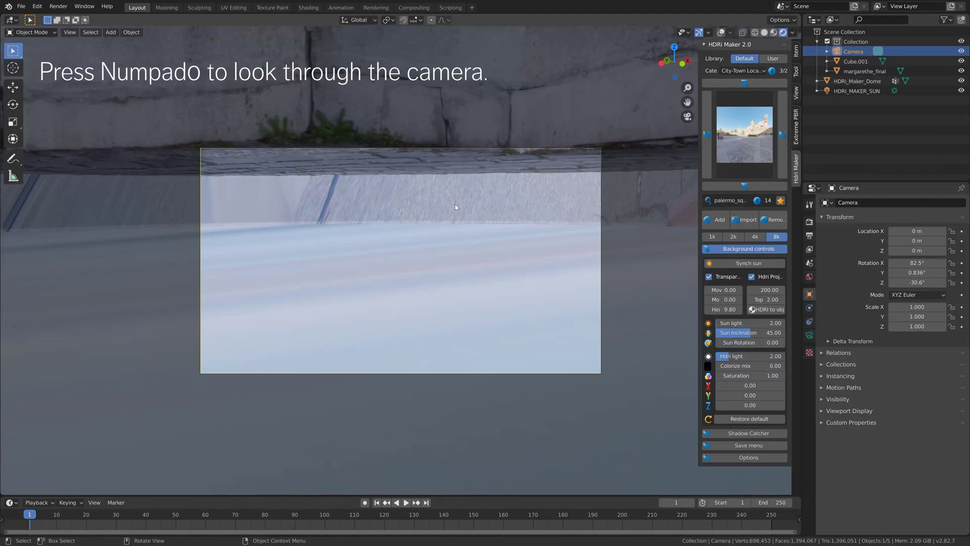
pyautogui.click(796, 93)
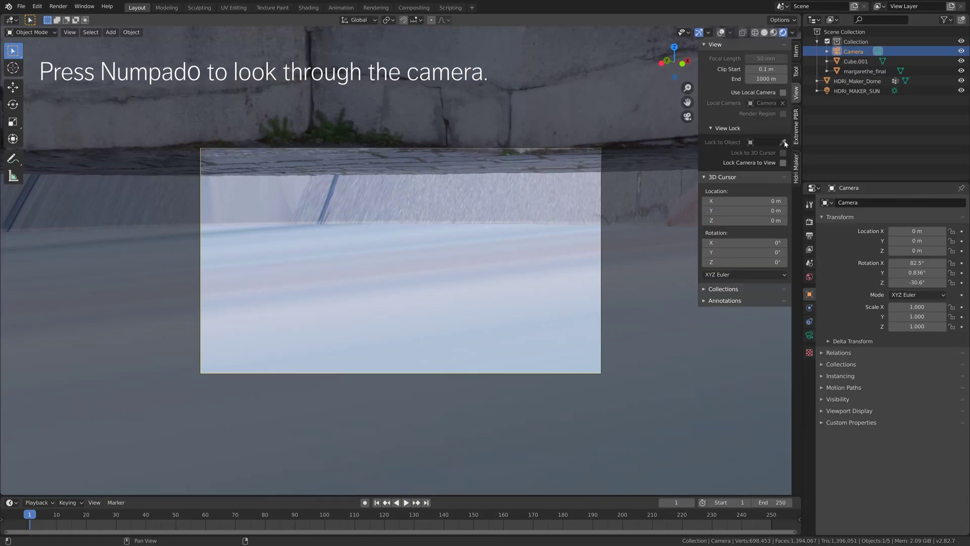
pyautogui.click(784, 162)
pyautogui.moveTo(441, 275); pyautogui.dragTo(443, 290, button='middle')
pyautogui.scroll(-15, 443, 290)
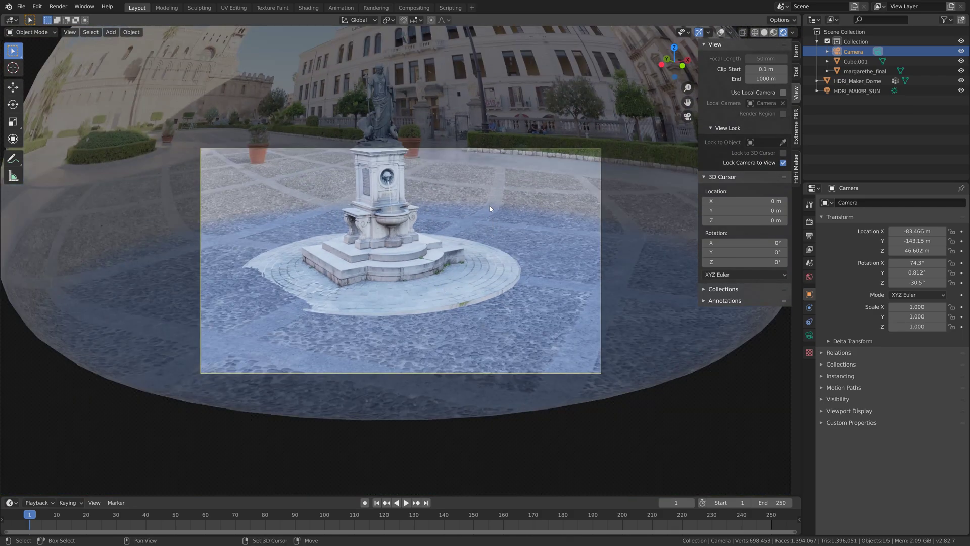
pyautogui.moveTo(489, 208); pyautogui.dragTo(510, 283, button='middle')
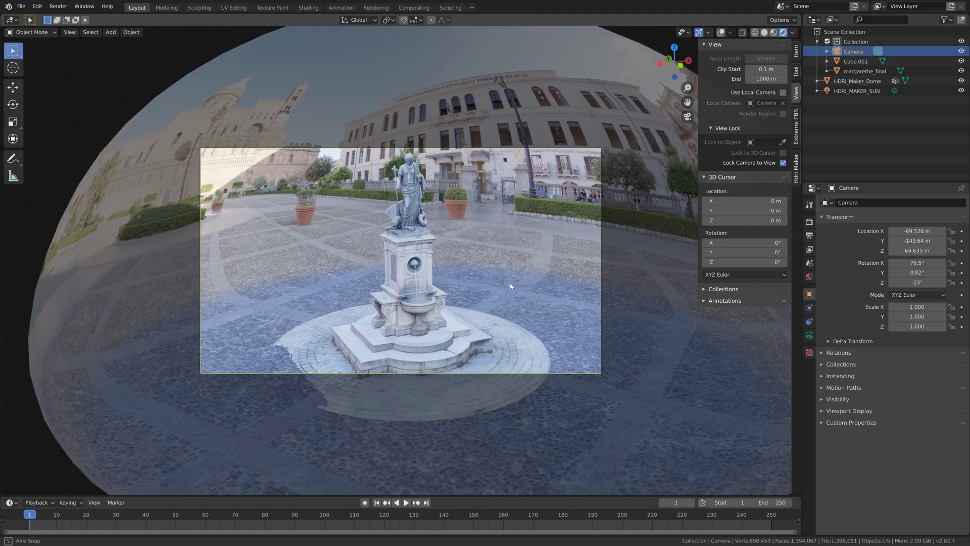
# Refine the camera to location -101.31, -130.73, 42.39 m and rotation 85.3°, 0.84°, -33.3°
pyautogui.click(783, 162)
pyautogui.press('Home')
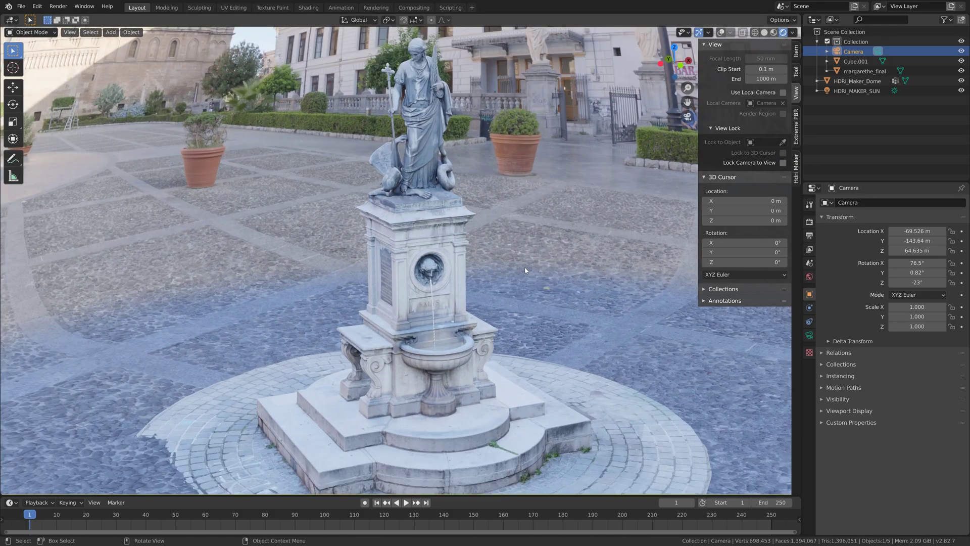
pyautogui.scroll(-3, 528, 268)
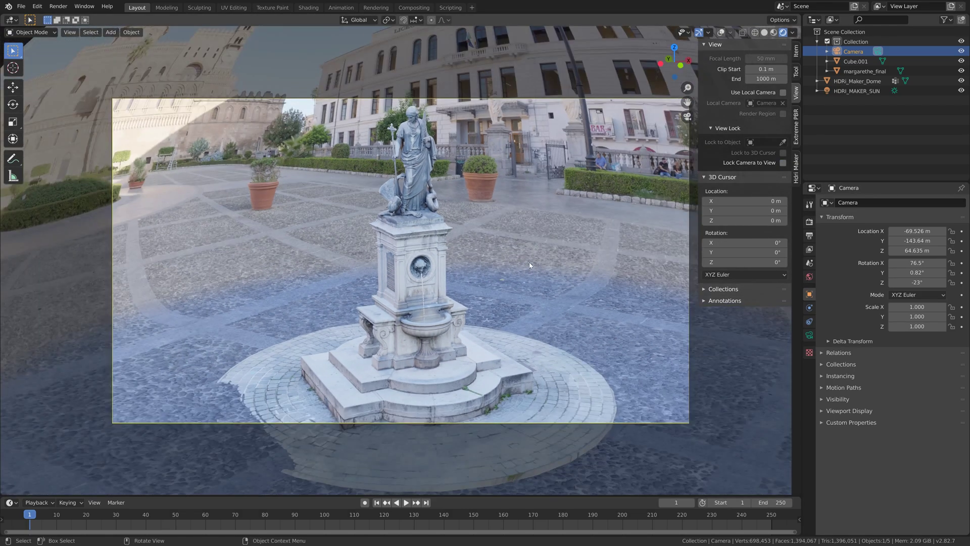
pyautogui.click(783, 163)
pyautogui.moveTo(589, 218); pyautogui.dragTo(647, 195, button='middle')
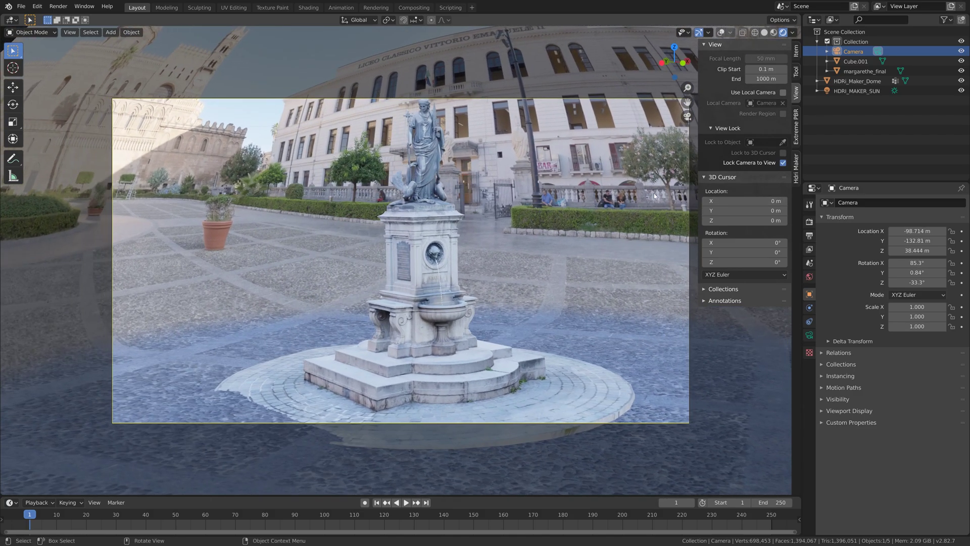
pyautogui.click(785, 165)
pyautogui.scroll(3, 472, 228)
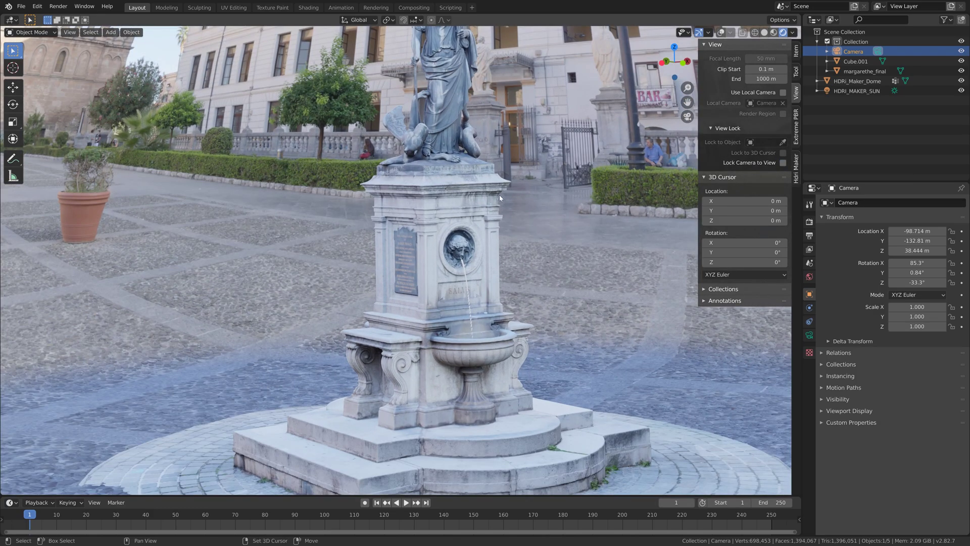
pyautogui.press('Home')
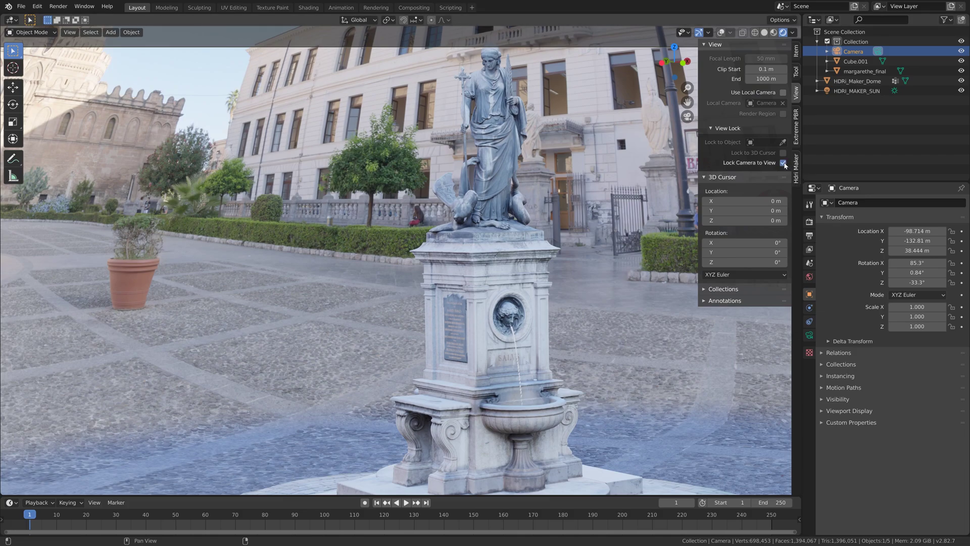
pyautogui.keyDown('shift'); pyautogui.moveTo(581, 188); pyautogui.dragTo(621, 221, button='middle'); pyautogui.keyUp('shift')
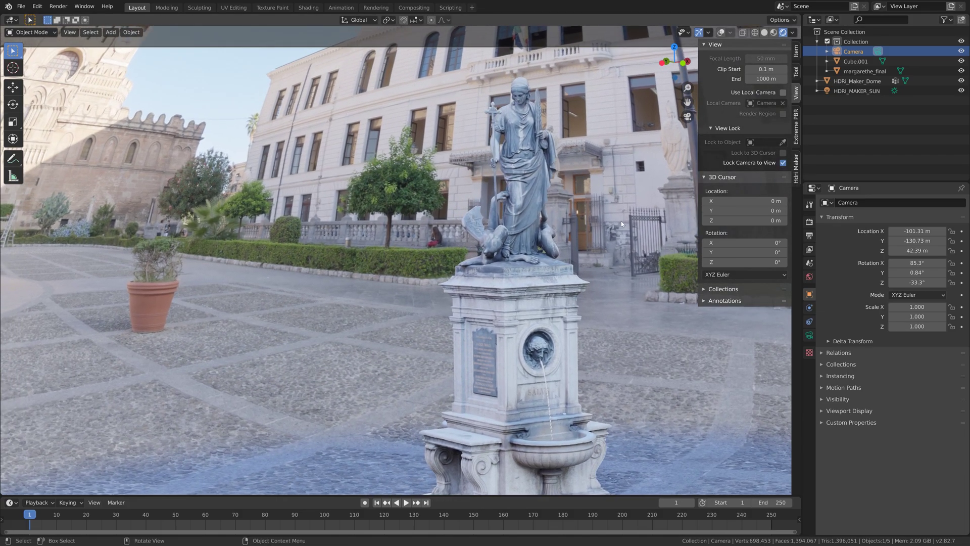
pyautogui.click(784, 162)
pyautogui.scroll(-4, 526, 213)
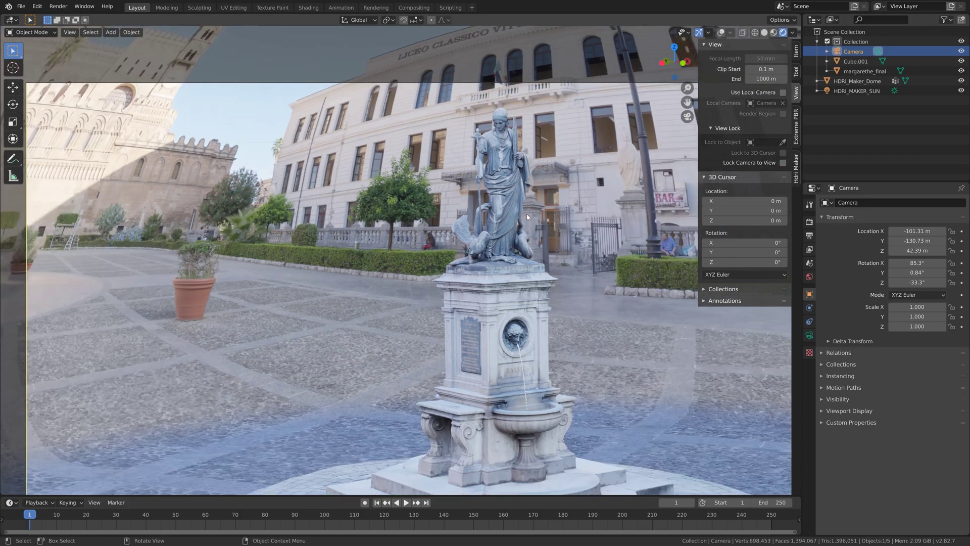
pyautogui.keyDown('shift'); pyautogui.moveTo(527, 214); pyautogui.dragTo(501, 153, button='middle'); pyautogui.keyUp('shift')
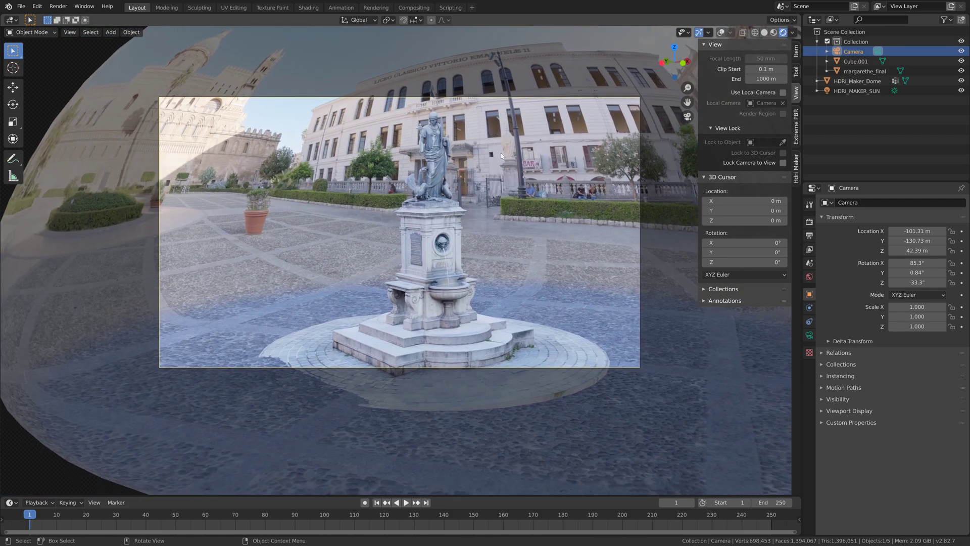
# Rotate HDRI_MAKER_SUN to 93.1°, -9.3°, 22.1° and bring up the Render properties
pyautogui.click(857, 93)
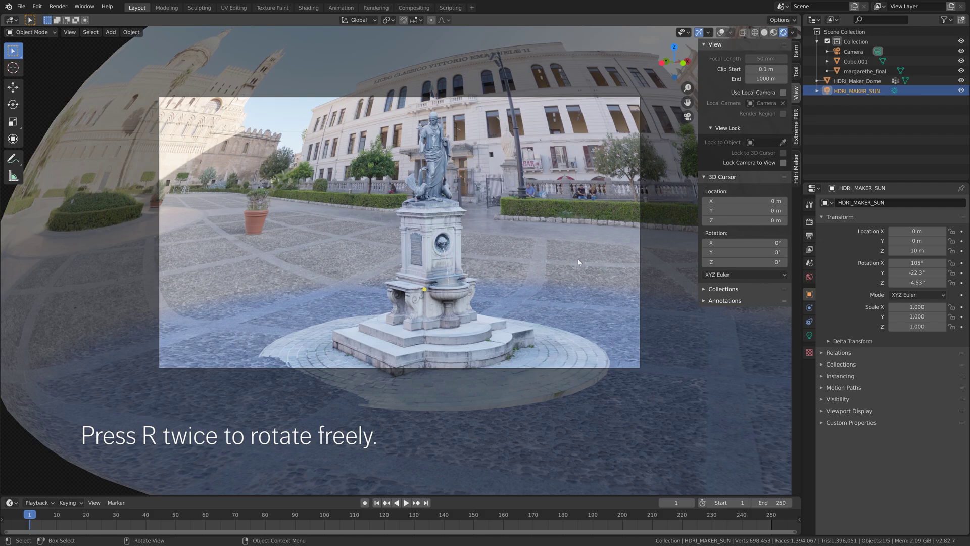
pyautogui.press('r')
pyautogui.press('r')
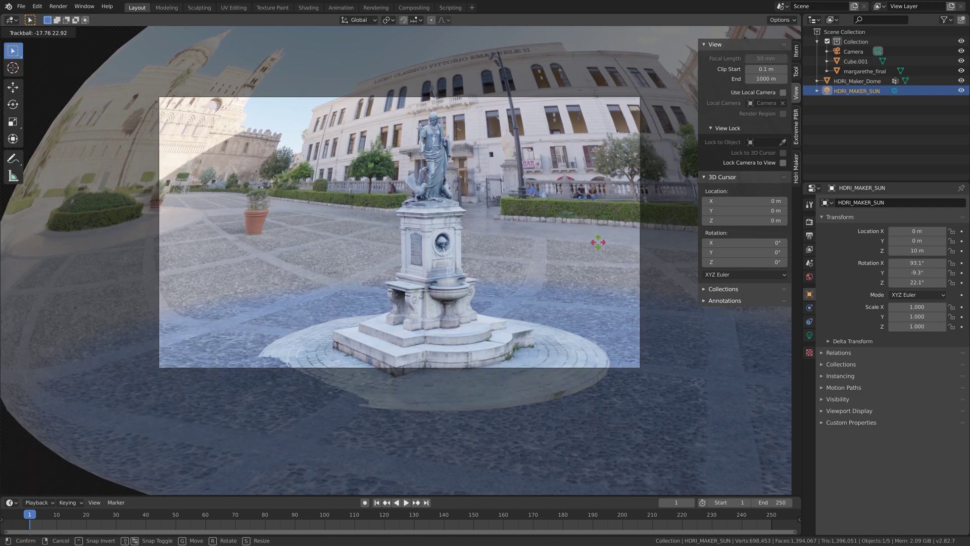
pyautogui.click(598, 242)
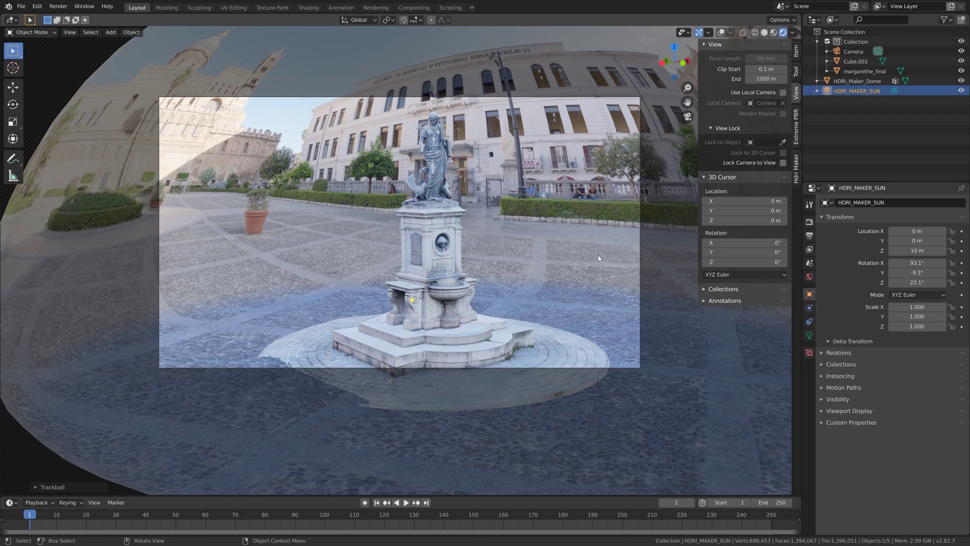
pyautogui.click(810, 222)
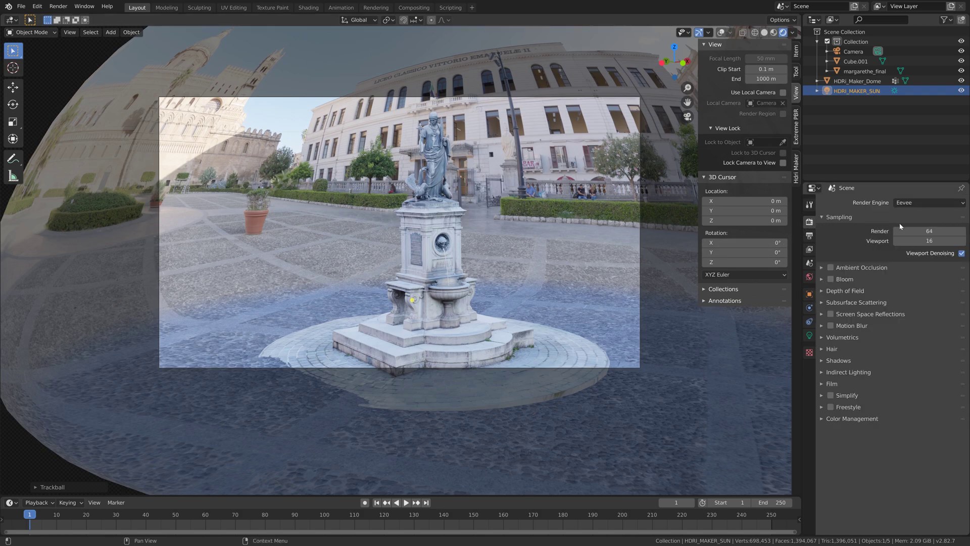
# Set render and viewport samples to 100 and the output resolution scale to 200%
pyautogui.moveTo(929, 231); pyautogui.dragTo(929, 240)
pyautogui.press('Return')
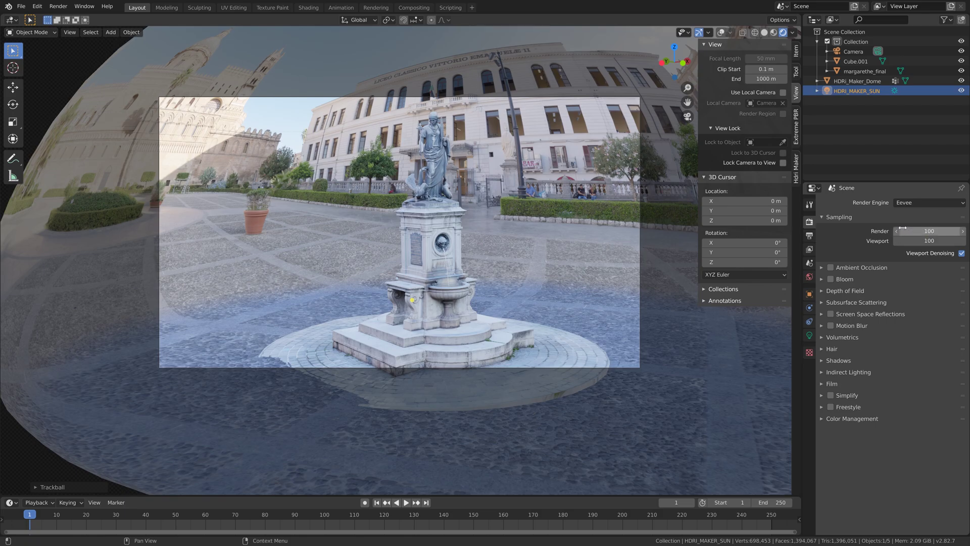
pyautogui.scroll(4, 454, 258)
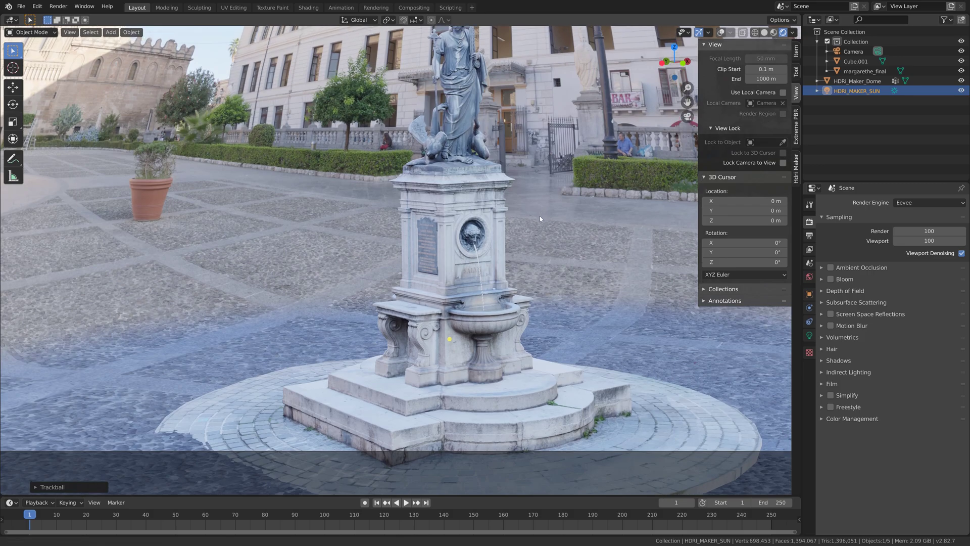
pyautogui.keyDown('shift'); pyautogui.moveTo(540, 219); pyautogui.dragTo(542, 254, button='middle'); pyautogui.keyUp('shift')
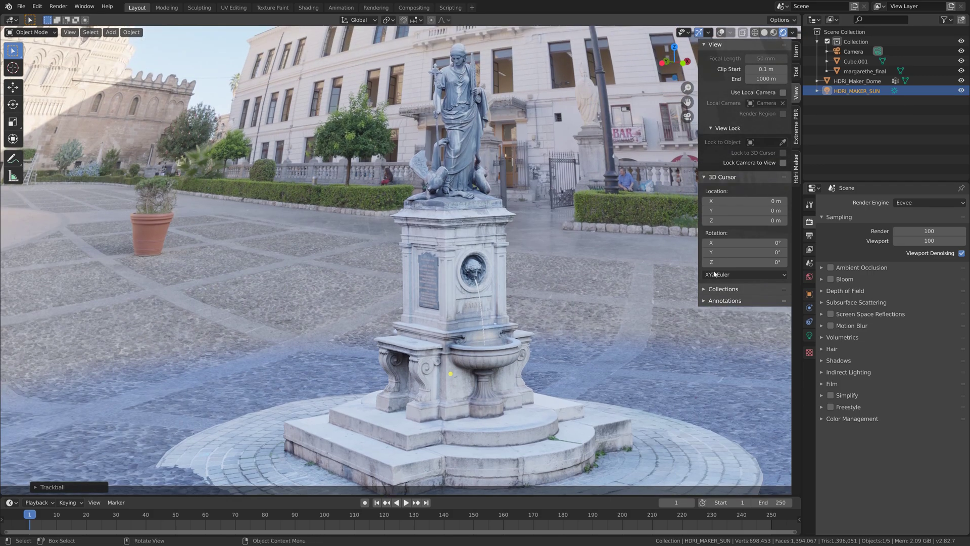
pyautogui.click(811, 237)
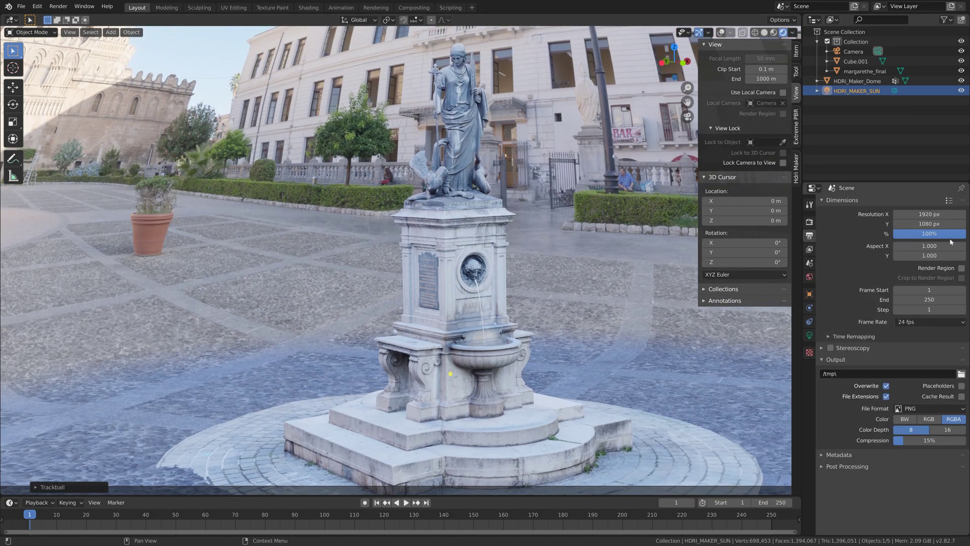
pyautogui.click(949, 235)
pyautogui.press('Return')
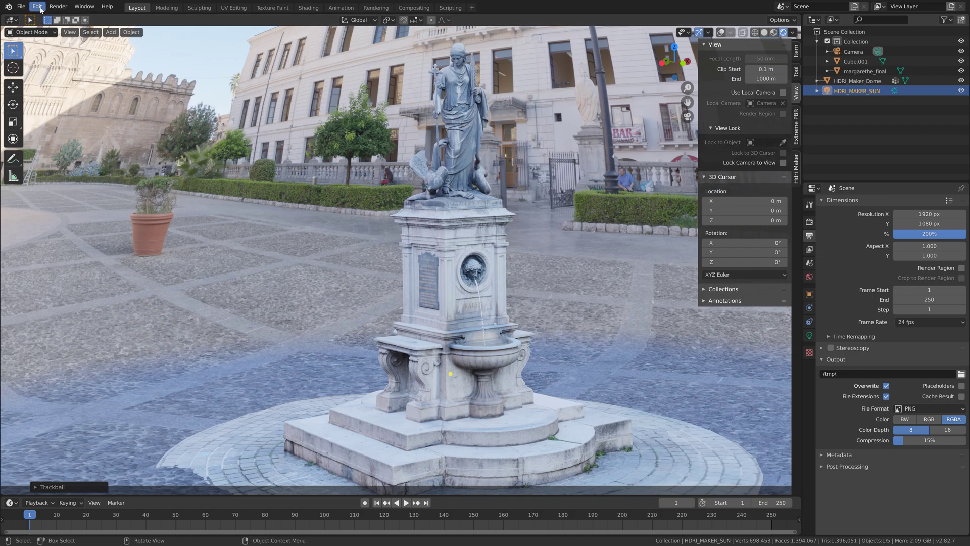
# Render an image of the camera-framed fountain, then pan across the projected plaza
pyautogui.click(59, 6)
pyautogui.click(62, 16)
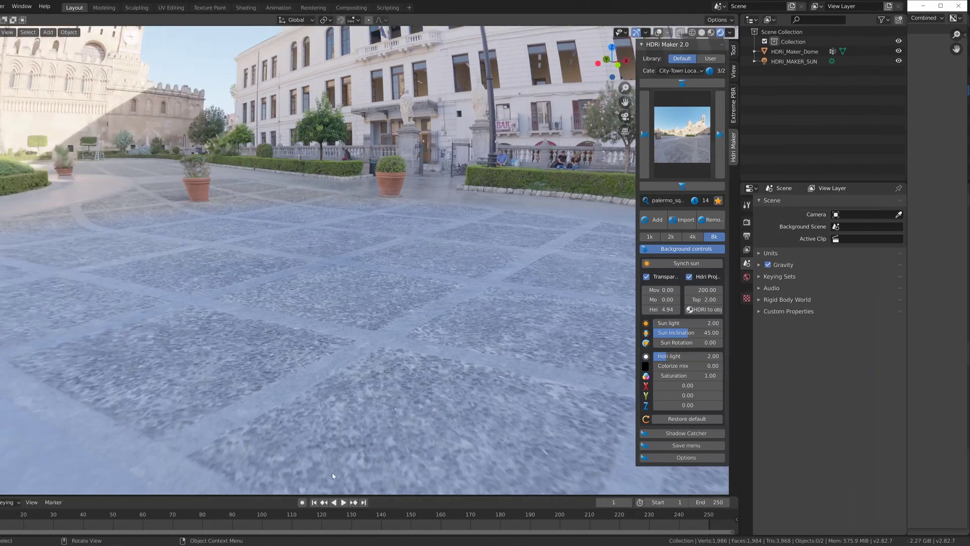
pyautogui.moveTo(391, 267); pyautogui.dragTo(452, 266, button='middle')
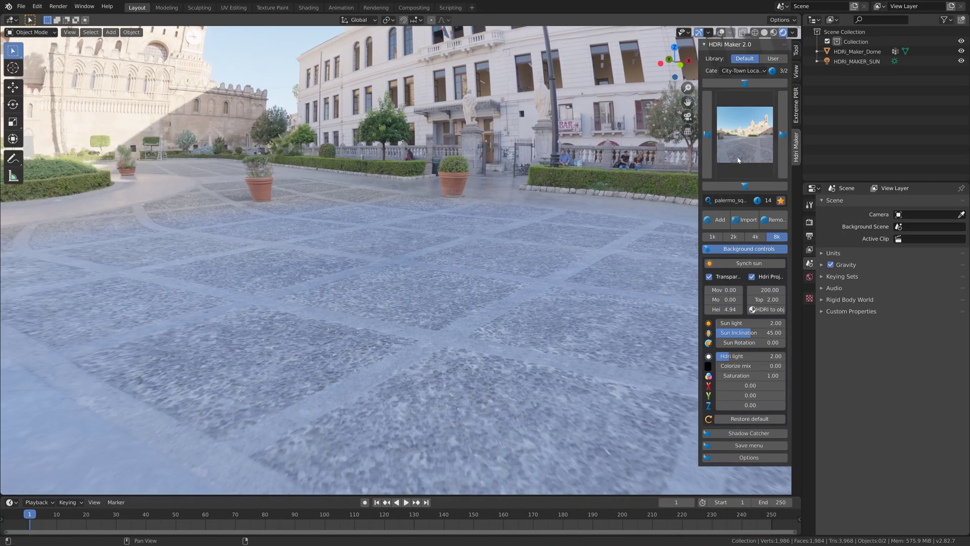
# Load the Snow category's winter_lake_01 HDRI as the world background in HDRi Maker
pyautogui.click(750, 70)
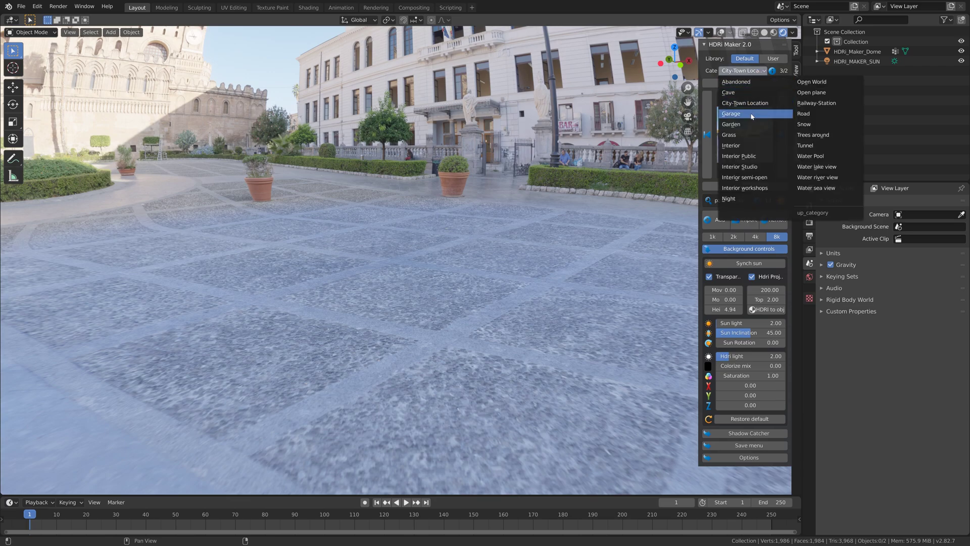
pyautogui.click(803, 124)
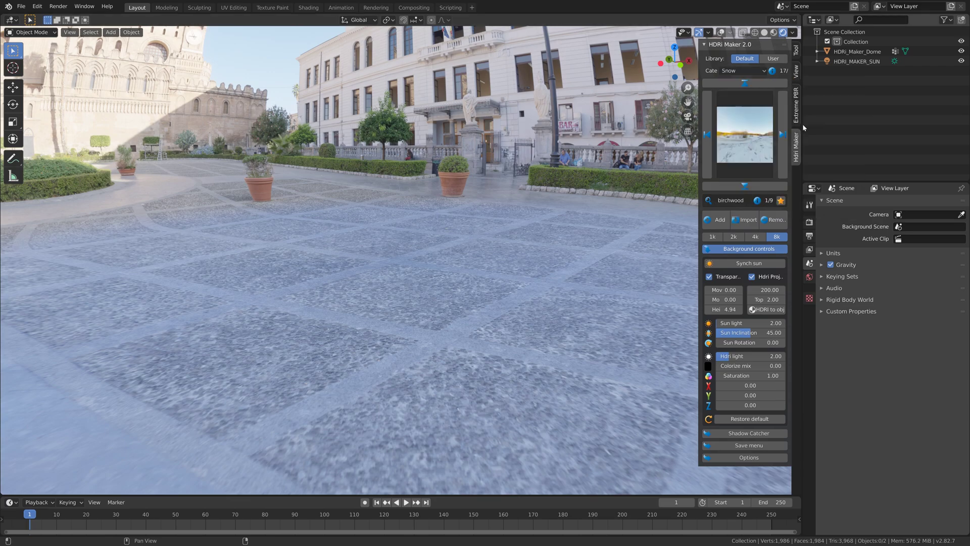
pyautogui.click(752, 145)
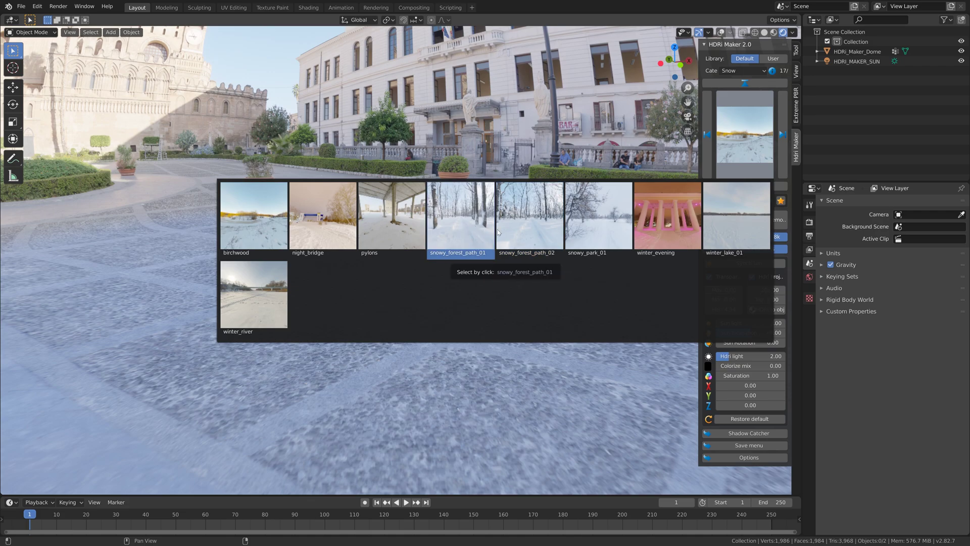
pyautogui.click(741, 212)
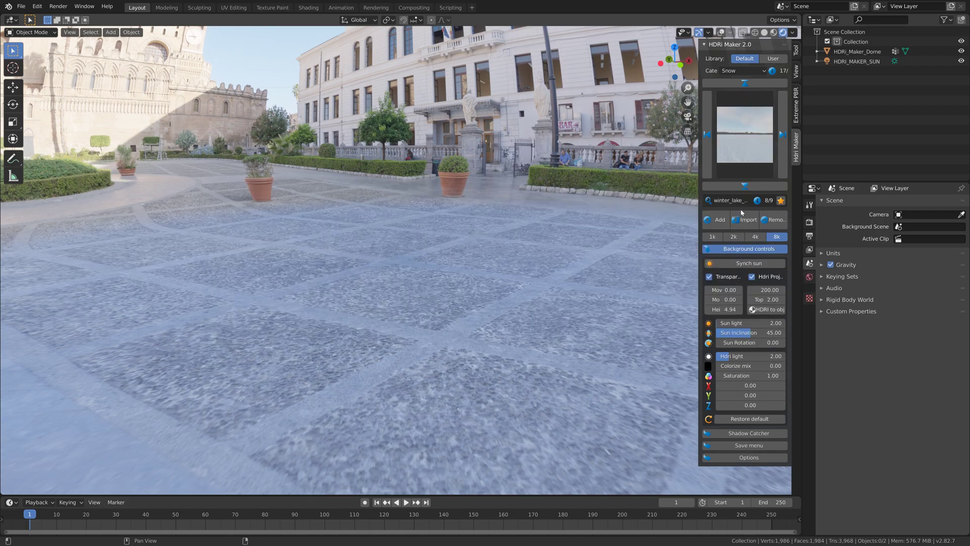
pyautogui.click(714, 223)
pyautogui.moveTo(447, 173); pyautogui.dragTo(478, 247, button='middle')
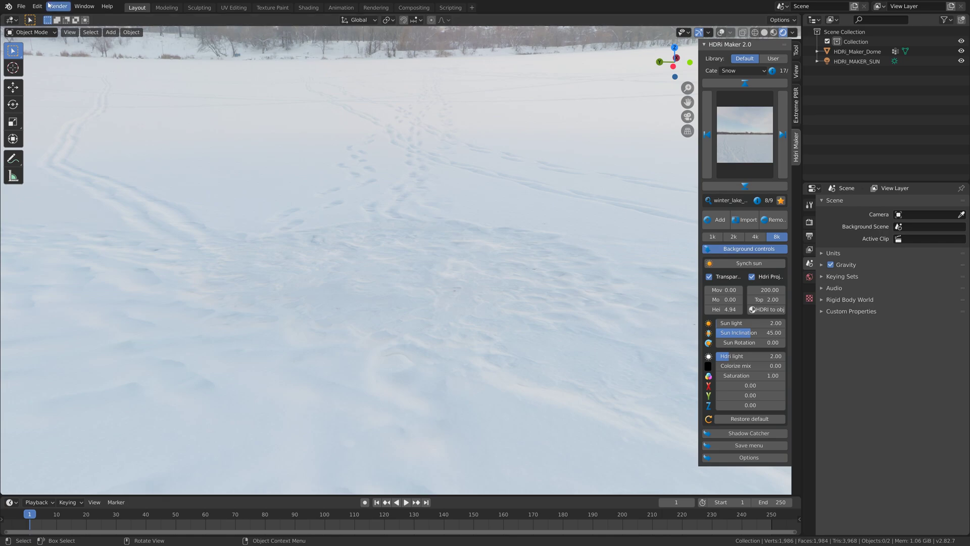
# Start an FBX import and browse to the Downloads folder, then switch to the browser
pyautogui.click(20, 6)
pyautogui.moveTo(43, 141)
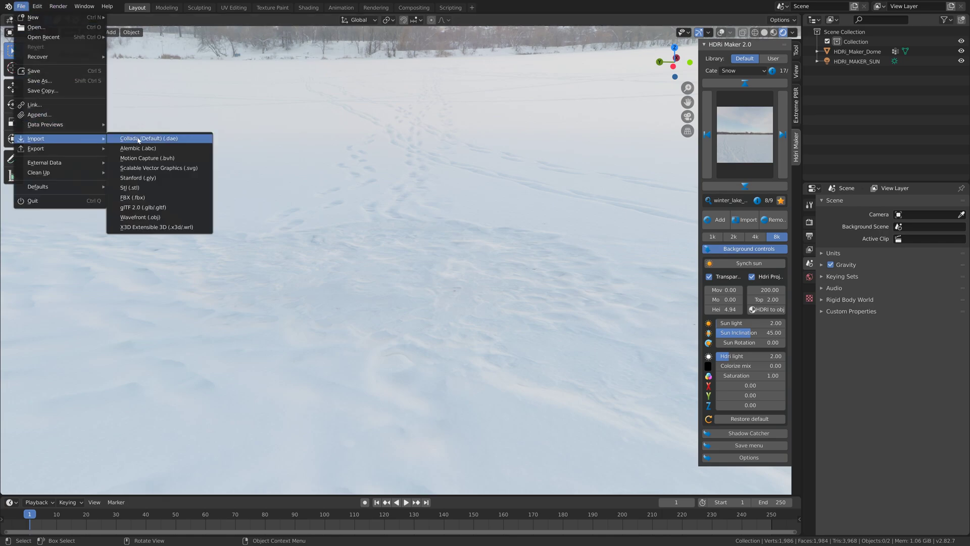
pyautogui.click(132, 197)
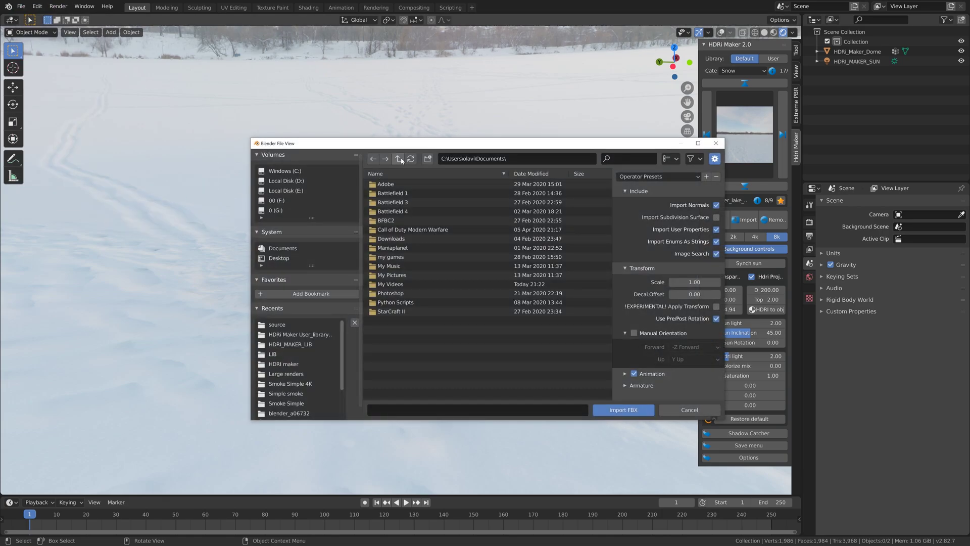
pyautogui.click(398, 159)
pyautogui.doubleClick(392, 321)
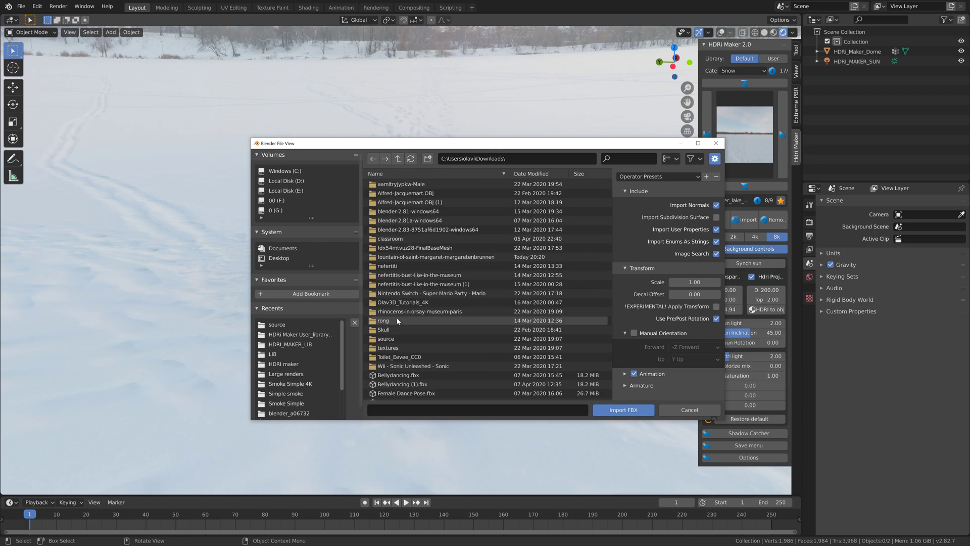
pyautogui.hotkey('alt', 'Tab')
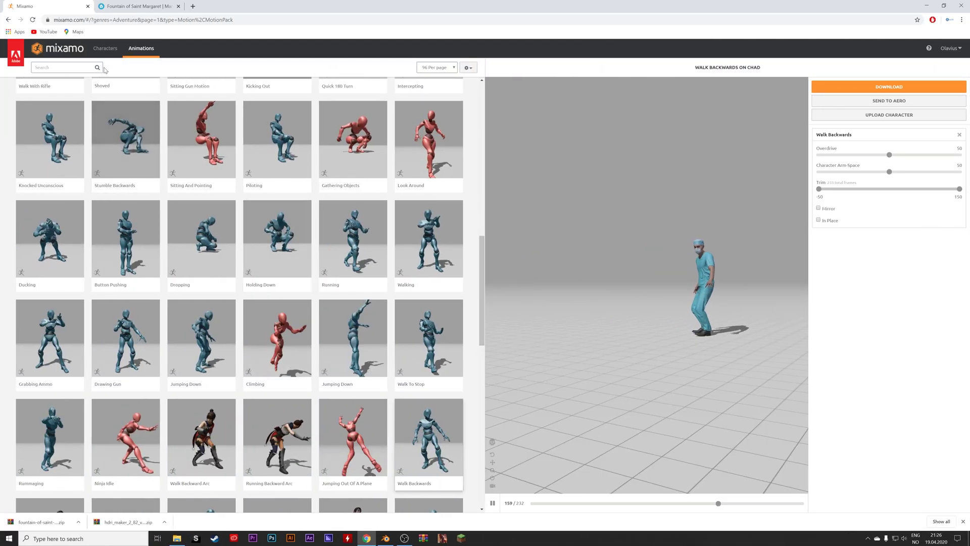
# Apply the Walk Backwards animation to the Shannon character in Mixamo and pause the preview
pyautogui.click(105, 48)
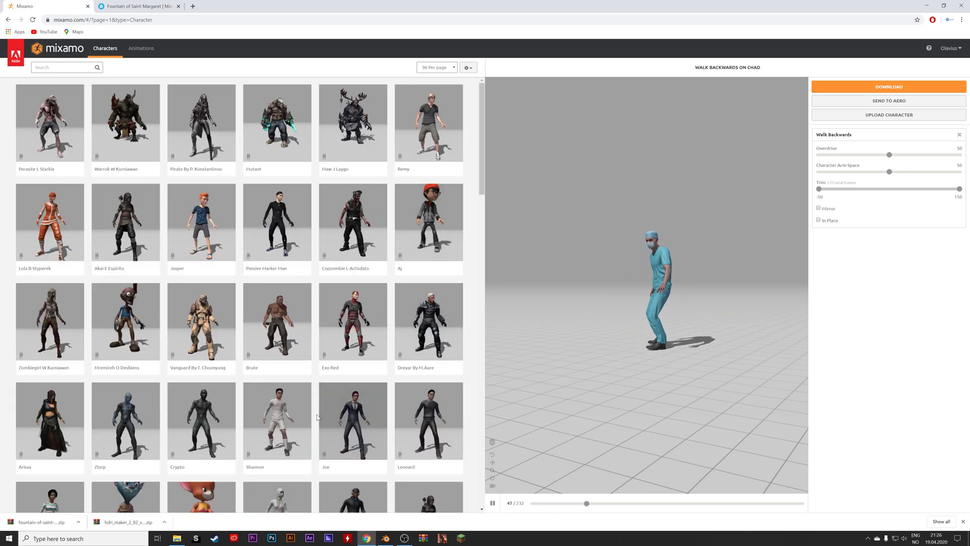
pyautogui.click(429, 345)
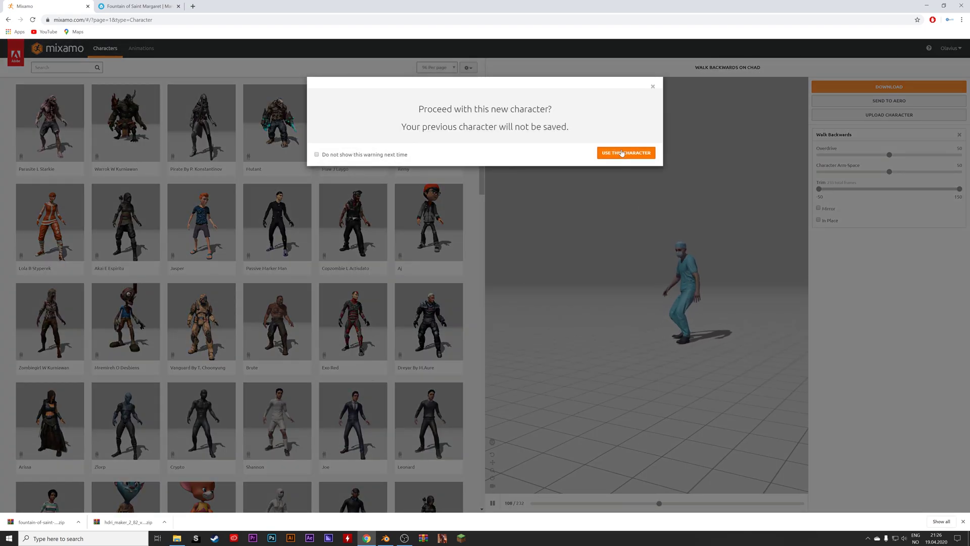
pyautogui.click(618, 154)
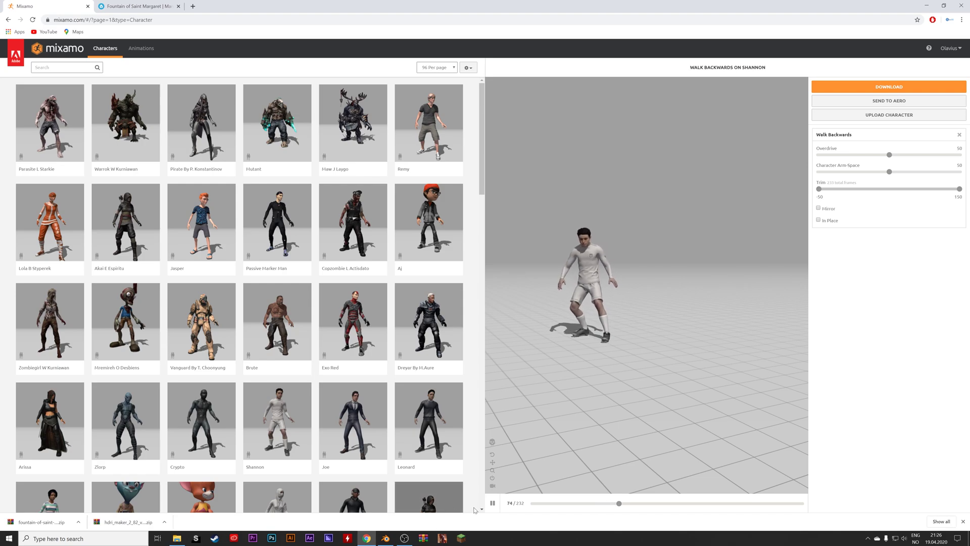
pyautogui.click(492, 503)
# Import Samba Dancing (1).fbx from the Blender file browser
pyautogui.click(385, 538)
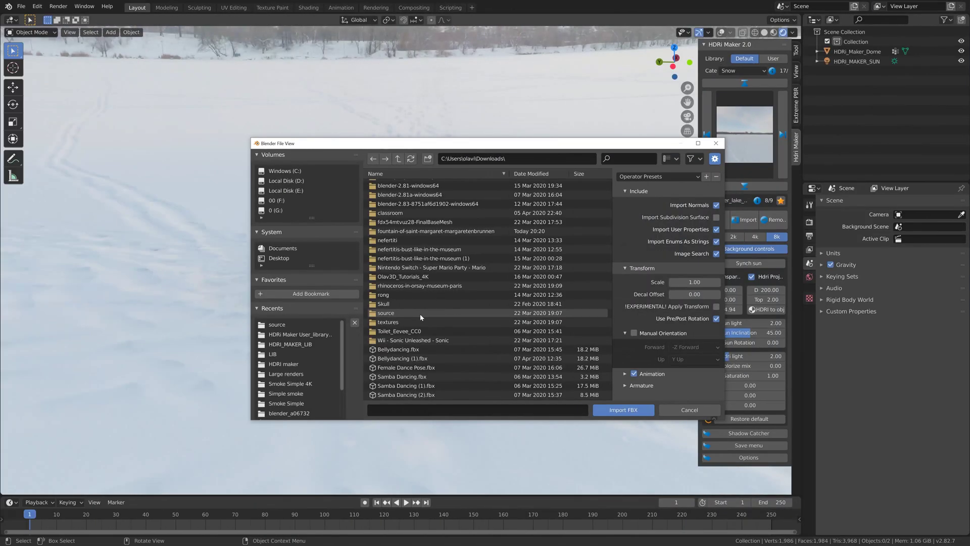
pyautogui.click(414, 385)
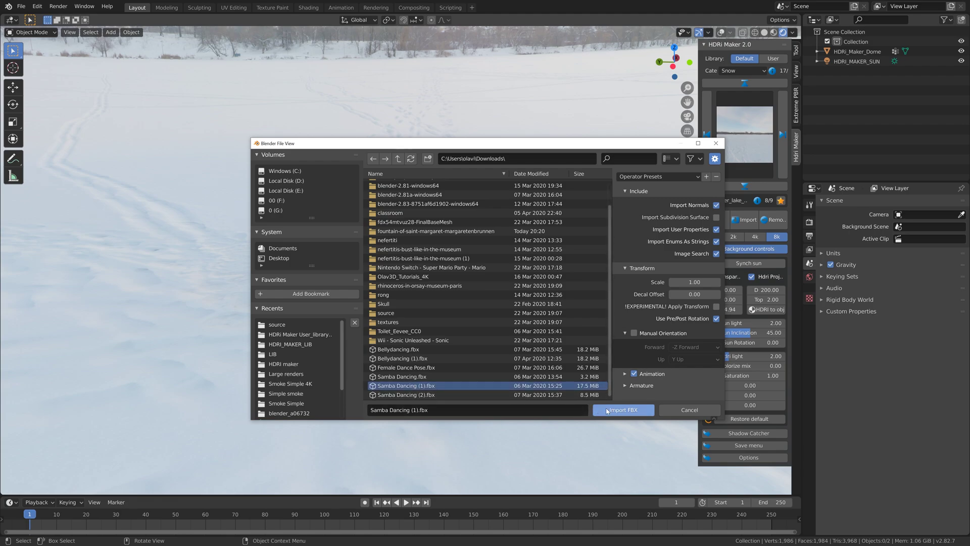
pyautogui.click(607, 411)
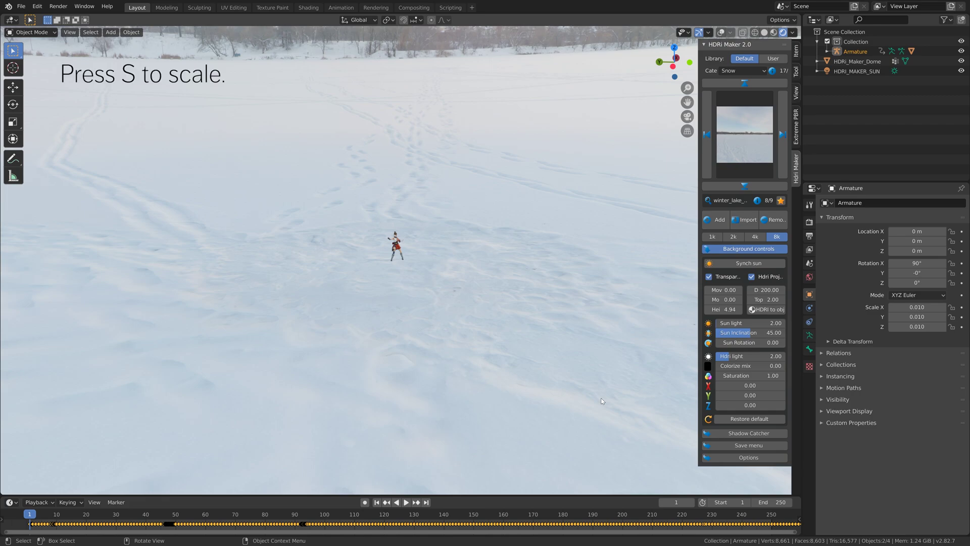
# Scale the imported armature character up to 0.052
pyautogui.scroll(5, 483, 284)
pyautogui.press('s')
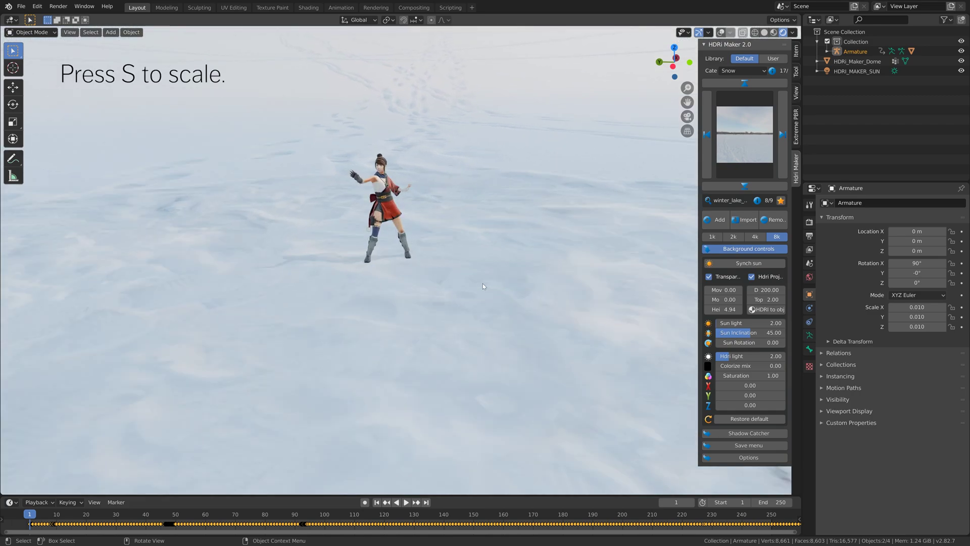
pyautogui.click(456, 233)
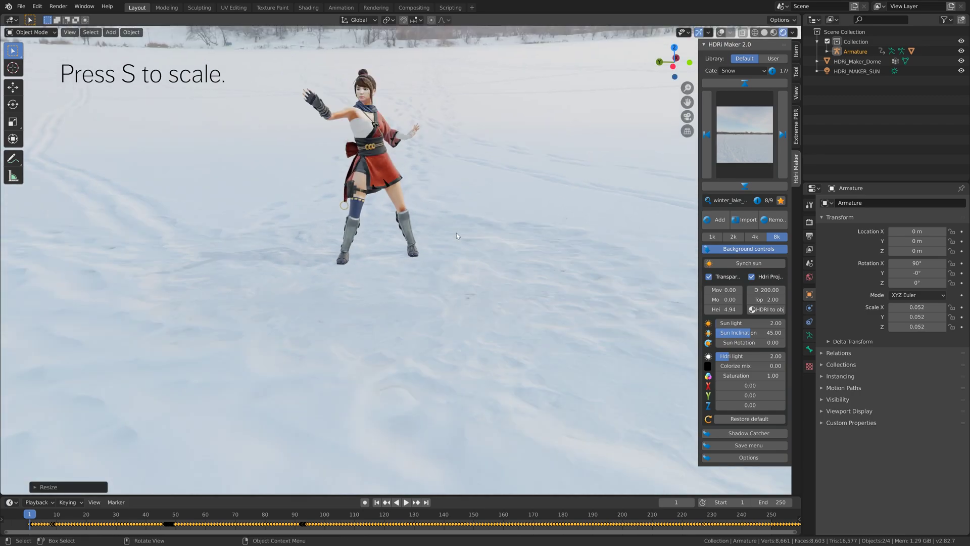
# Scale the character down to 0.035 and play its Samba dance, stopping at frame 238
pyautogui.press('s')
pyautogui.click(446, 121)
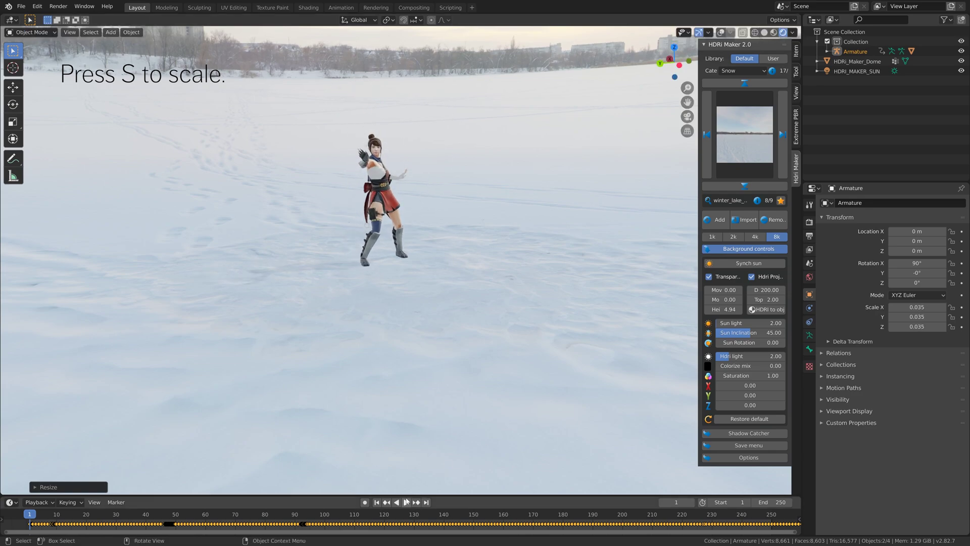
pyautogui.click(405, 502)
pyautogui.moveTo(505, 202); pyautogui.dragTo(421, 211, button='middle')
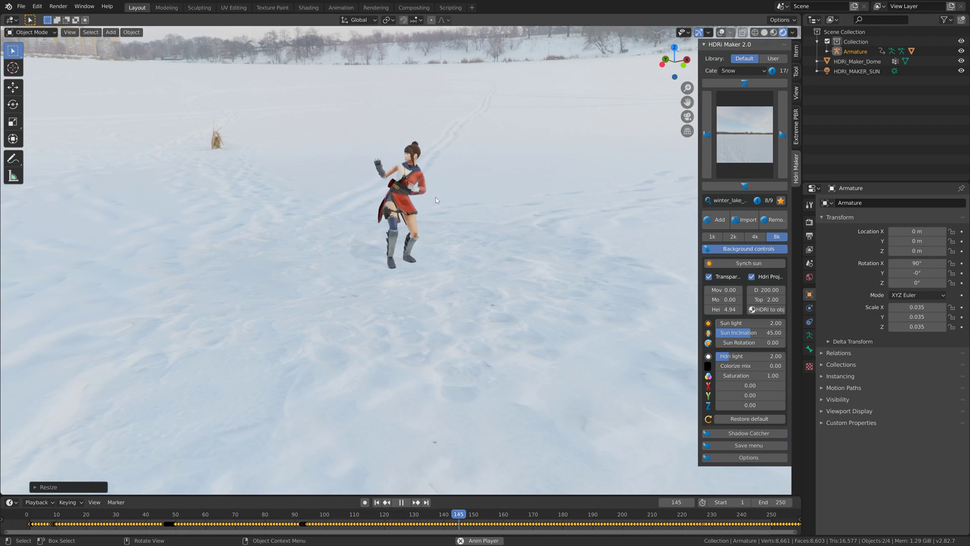
pyautogui.scroll(3, 435, 197)
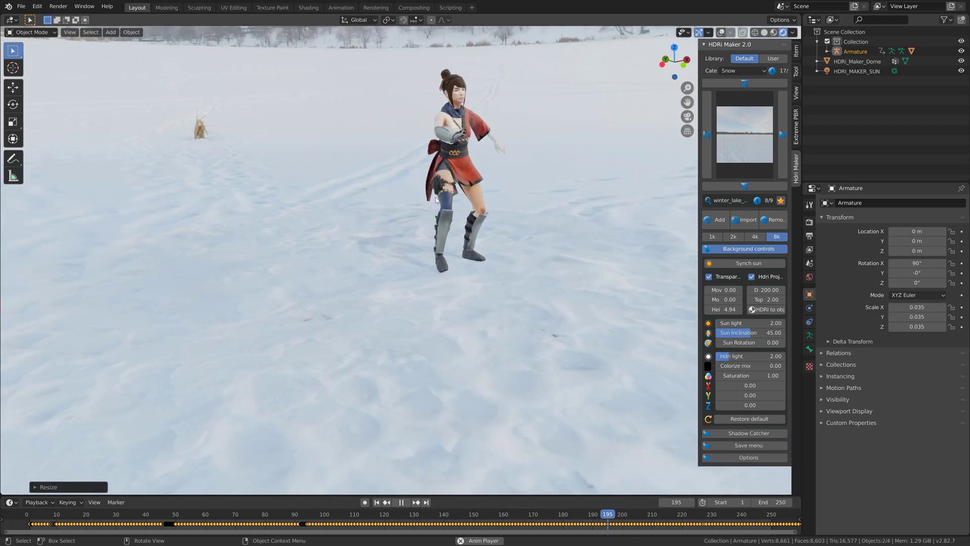
pyautogui.press('space')
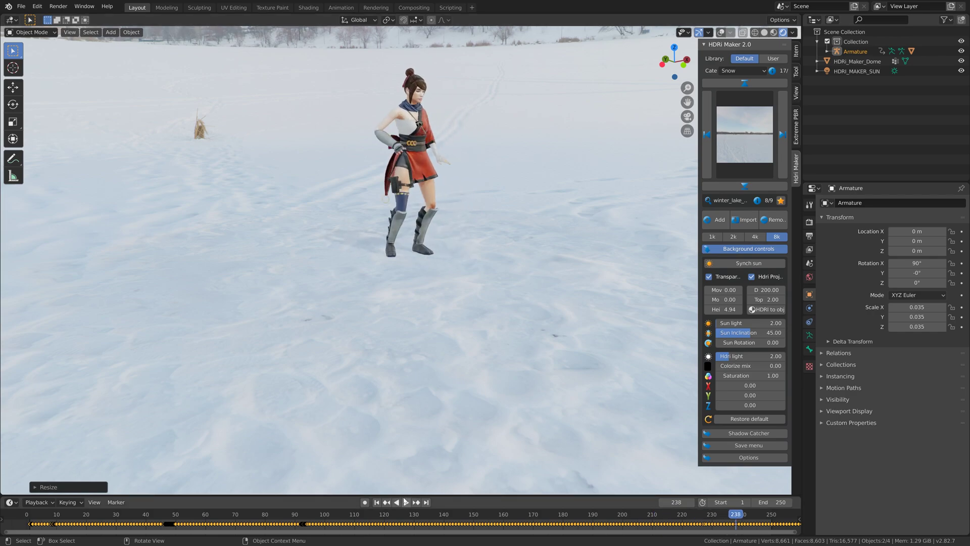
pyautogui.moveTo(632, 287); pyautogui.dragTo(317, 216, button='middle')
pyautogui.click(411, 222)
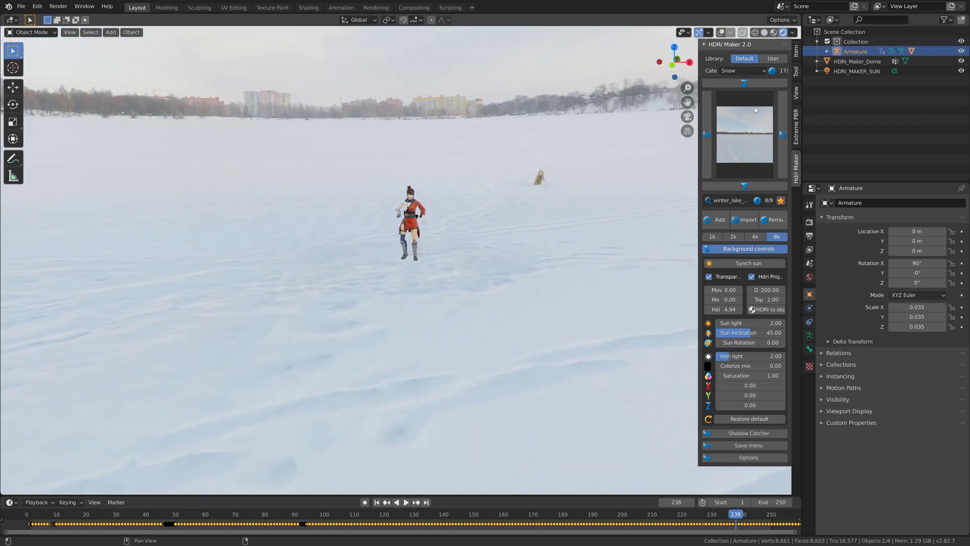
pyautogui.press('g')
pyautogui.hotkey('shift', 'z')
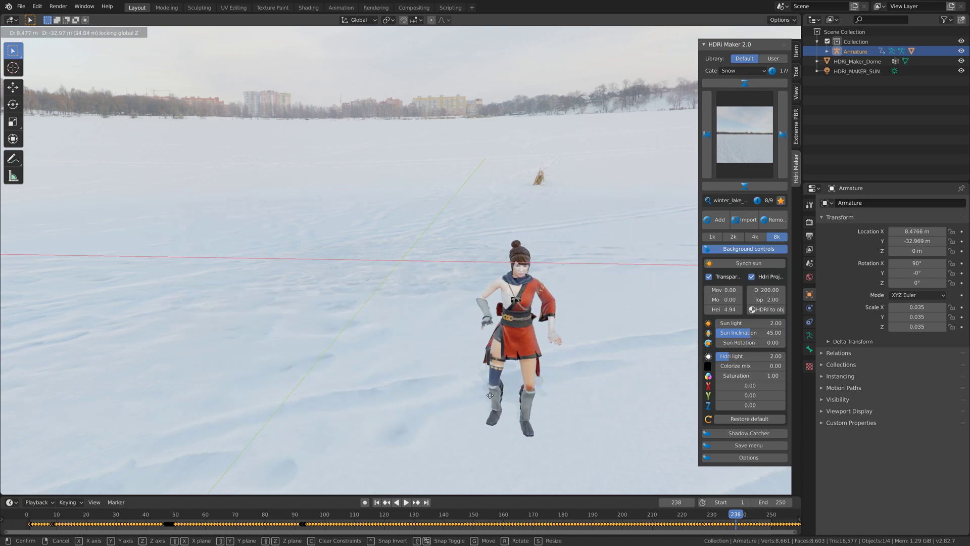
pyautogui.rightClick(510, 332)
pyautogui.moveTo(510, 332); pyautogui.dragTo(539, 312, button='middle')
pyautogui.scroll(5, 538, 311)
pyautogui.moveTo(459, 253); pyautogui.dragTo(559, 232, button='middle')
pyautogui.scroll(-5, 484, 186)
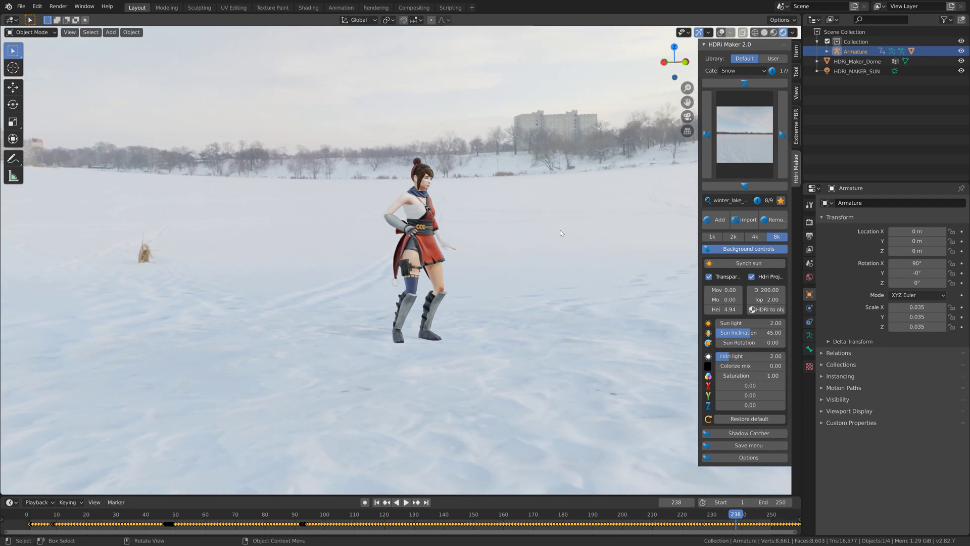
pyautogui.click(34, 10)
pyautogui.click(45, 146)
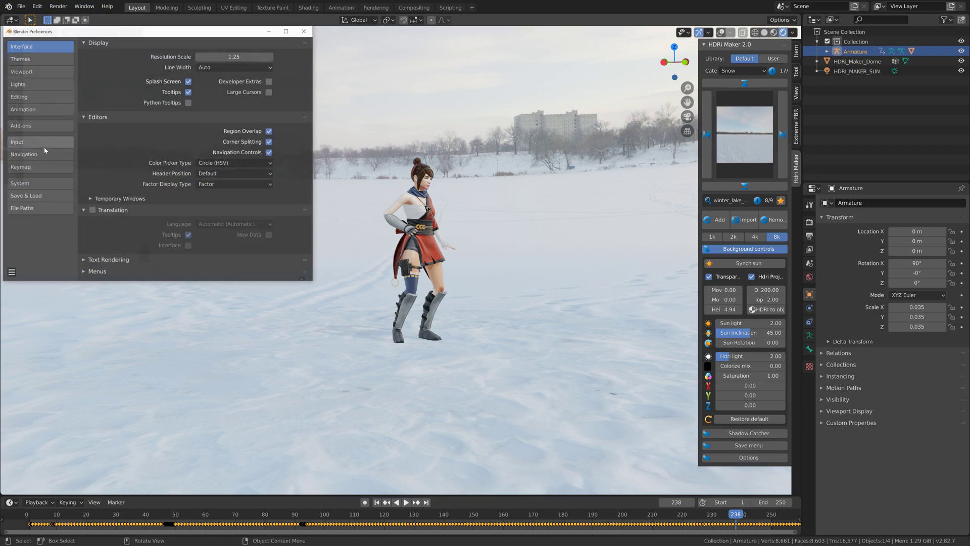
pyautogui.click(43, 130)
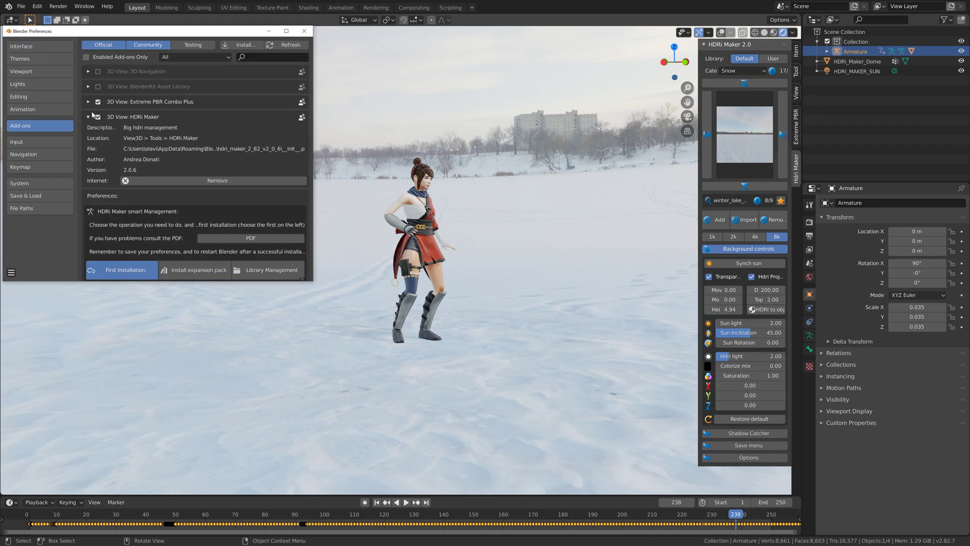
pyautogui.scroll(-1, 137, 138)
pyautogui.scroll(-5, 111, 131)
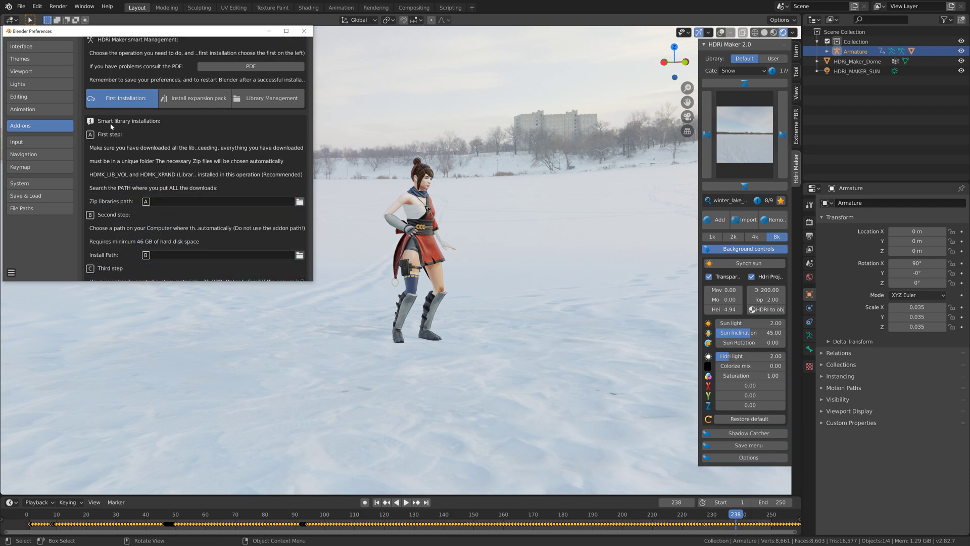
pyautogui.scroll(-1, 111, 126)
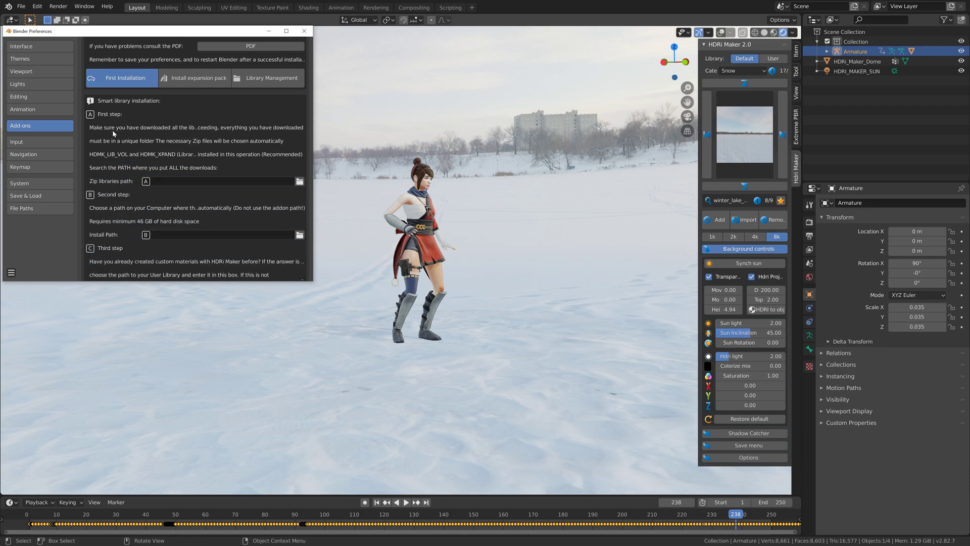
pyautogui.scroll(9, 116, 129)
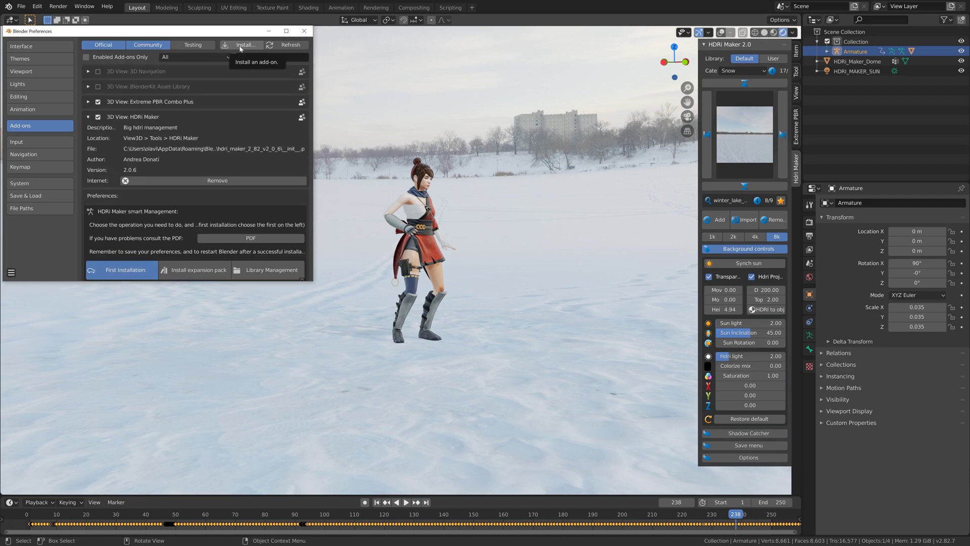
# Choose hdri_maker_2_82_v2_0_6.zip in E:\HDRI maker as the add-on file to install
pyautogui.click(240, 47)
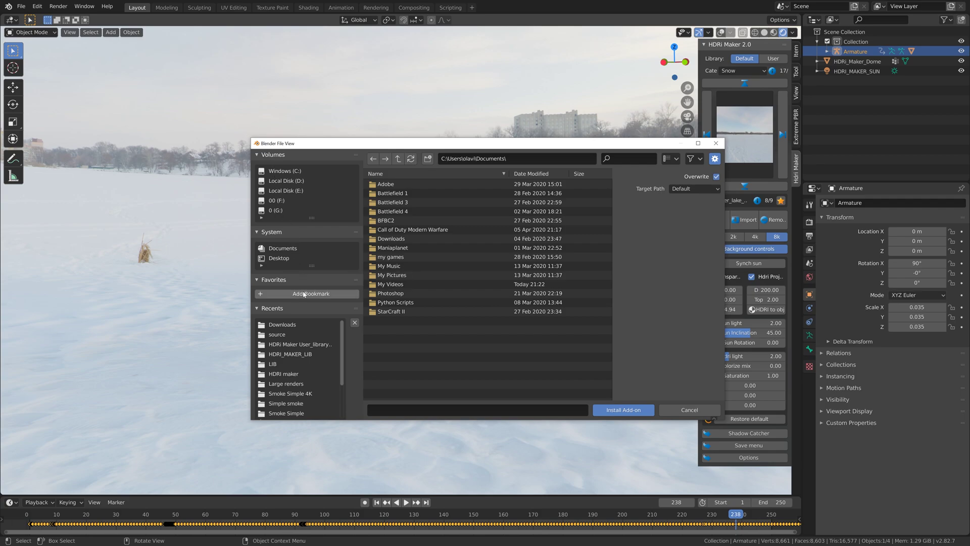
pyautogui.click(299, 374)
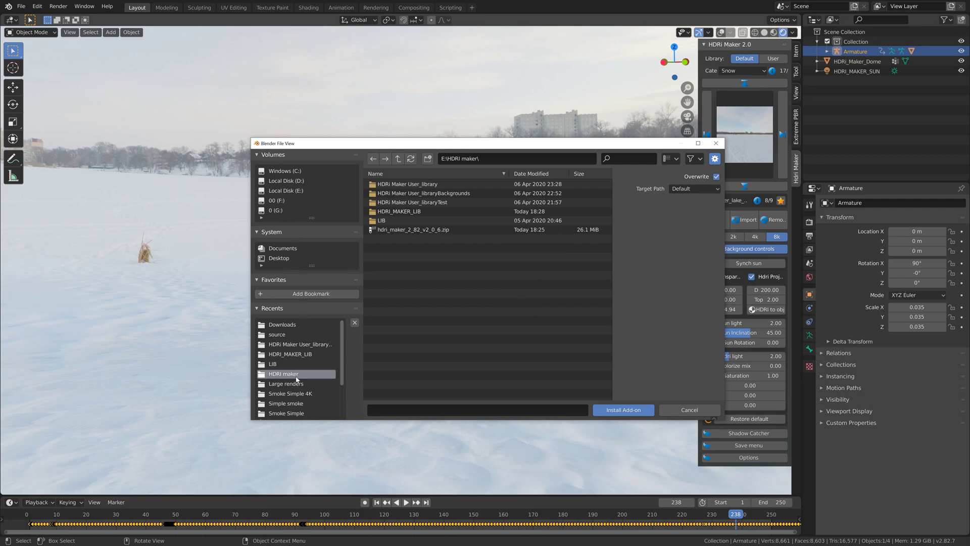
pyautogui.click(419, 230)
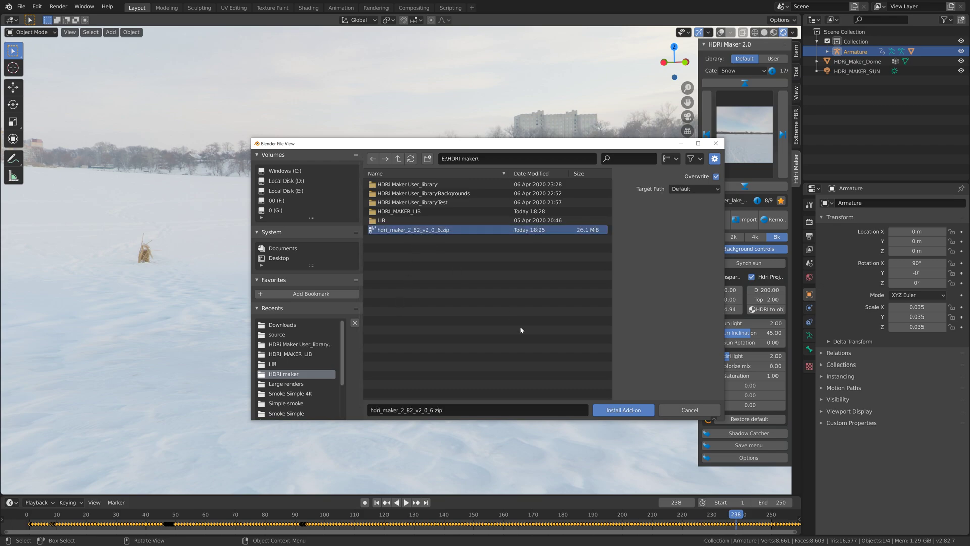
# Install the HDRi Maker zip and expand the add-on's settings
pyautogui.click(622, 410)
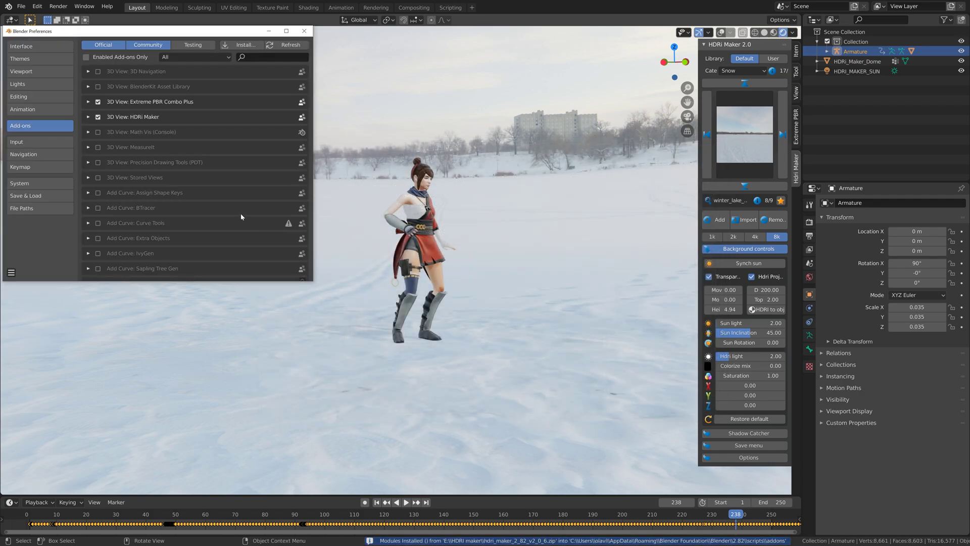
pyautogui.click(89, 117)
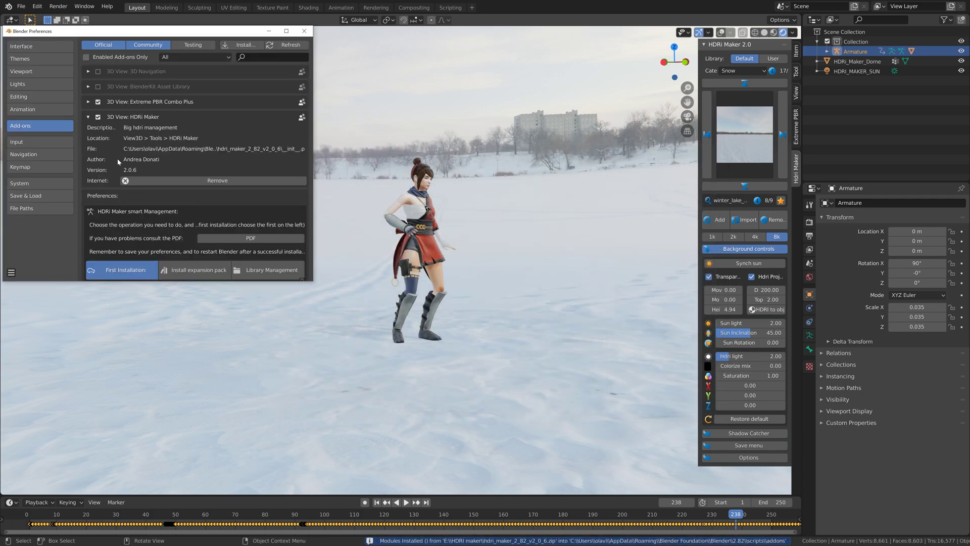
pyautogui.scroll(-10, 126, 179)
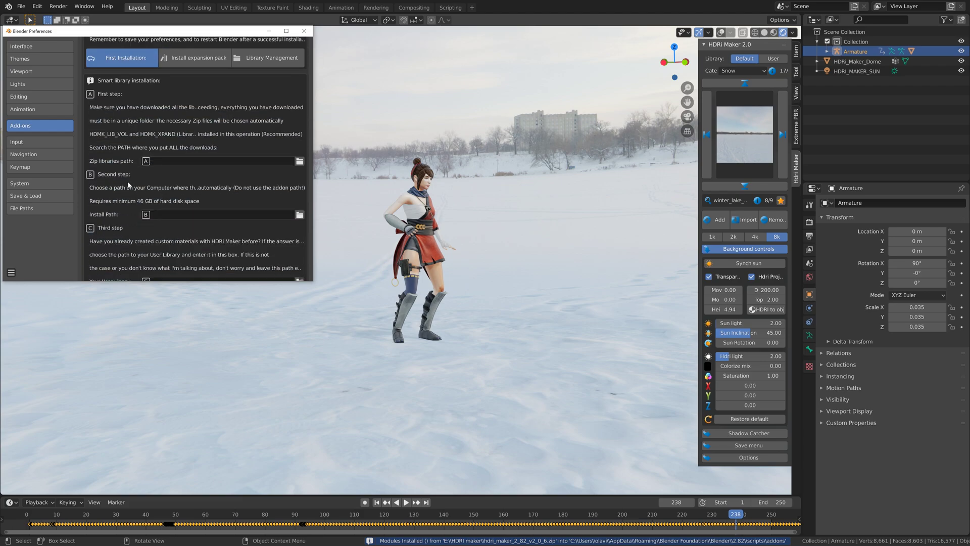
# Set the zip libraries path to E:\HDRI maker\LIB\
pyautogui.click(300, 162)
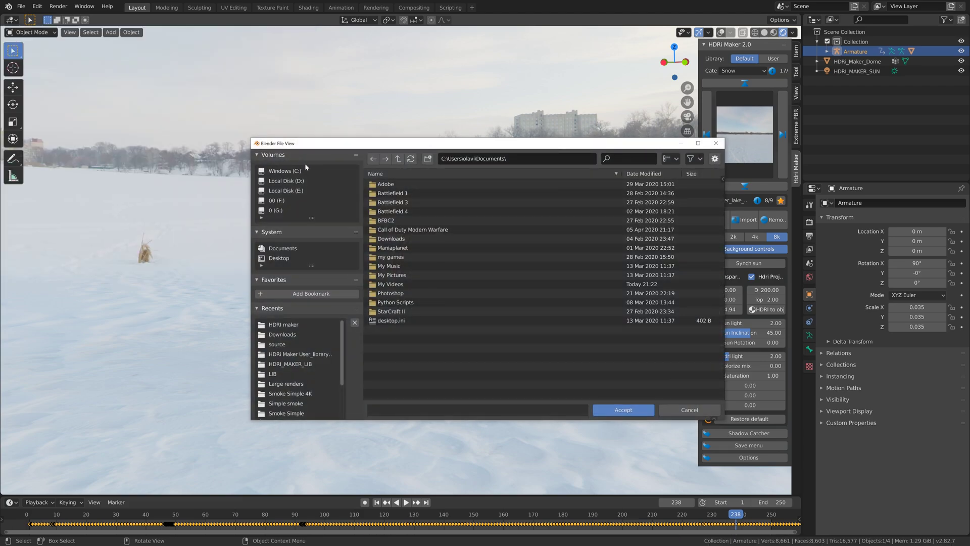
pyautogui.click(290, 191)
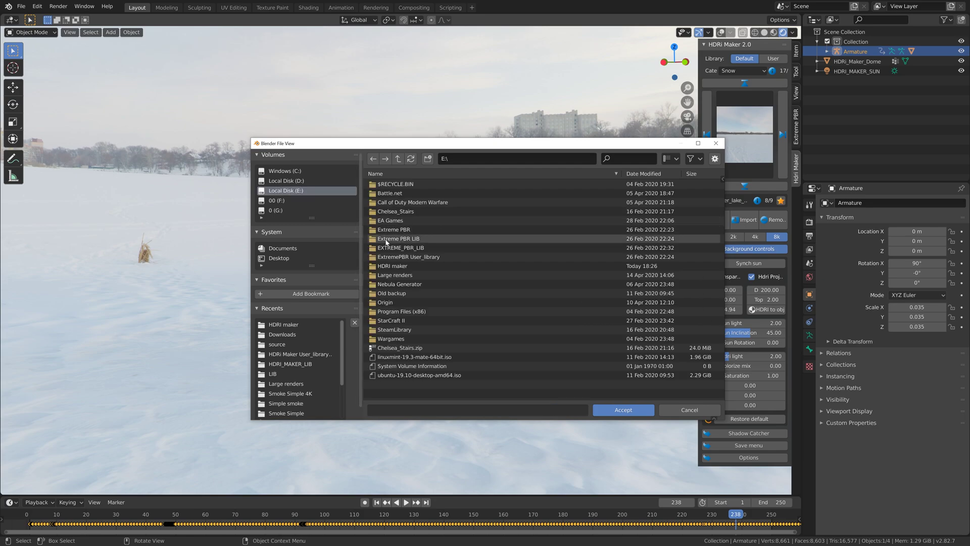
pyautogui.click(387, 266)
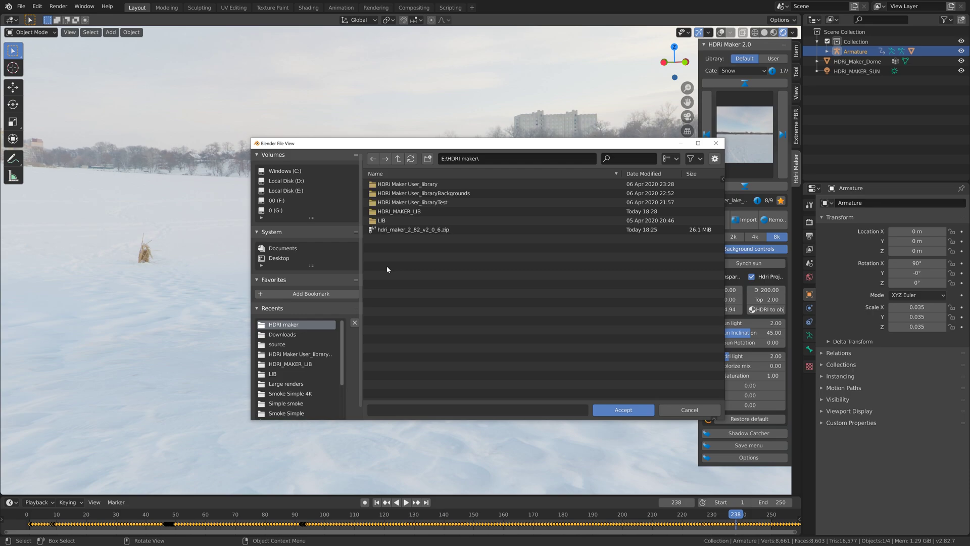
pyautogui.click(405, 220)
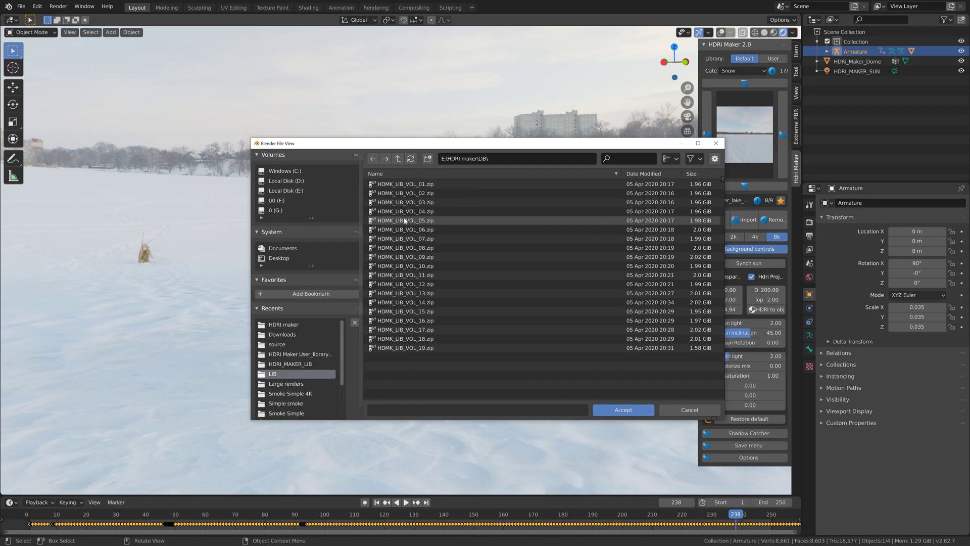
pyautogui.click(622, 410)
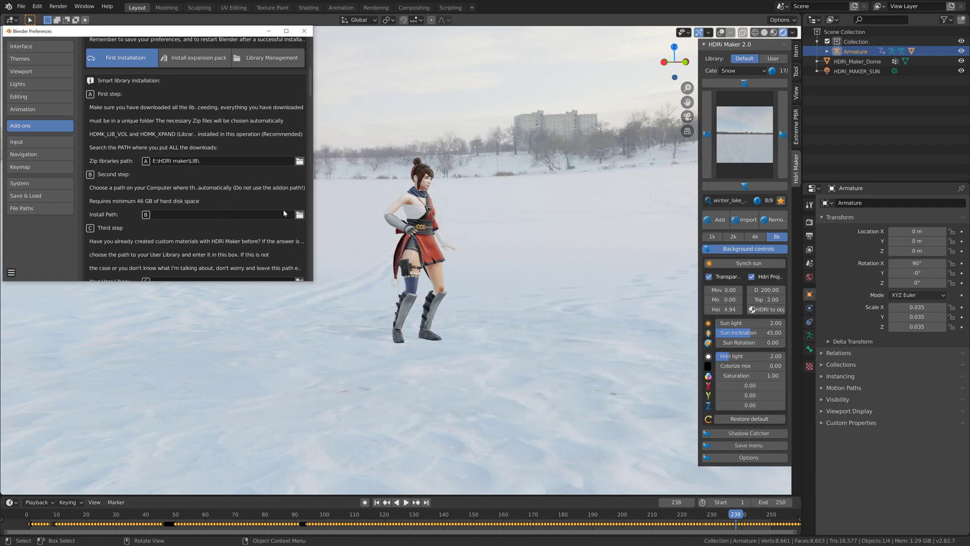
# Set the install path to E:\HDRI maker\HDRI_MAKER_LIB\ and scroll down to the Install button
pyautogui.click(300, 214)
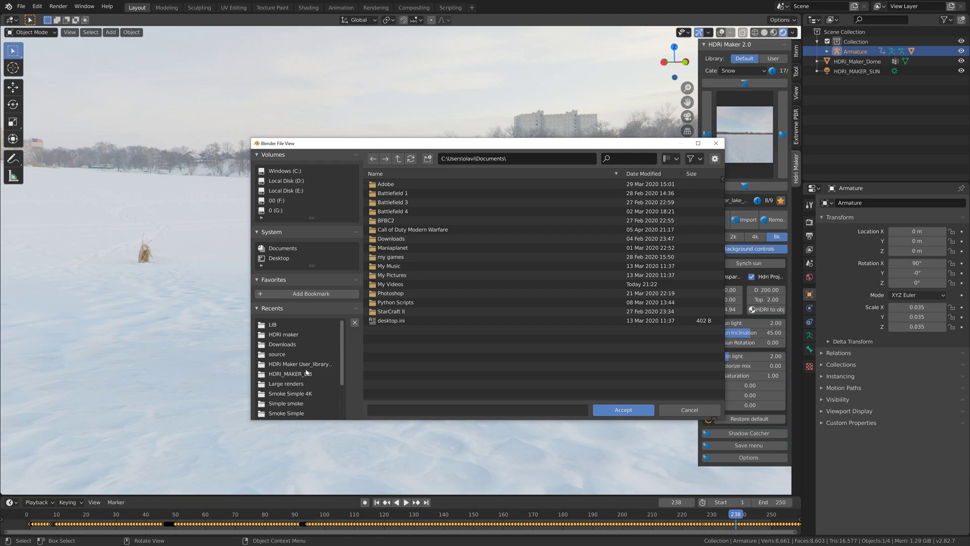
pyautogui.click(299, 334)
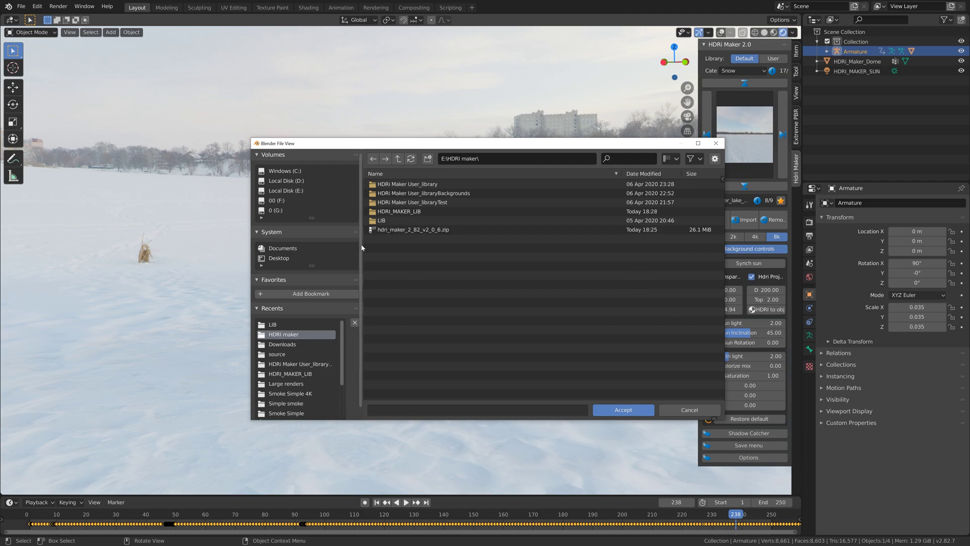
pyautogui.click(397, 212)
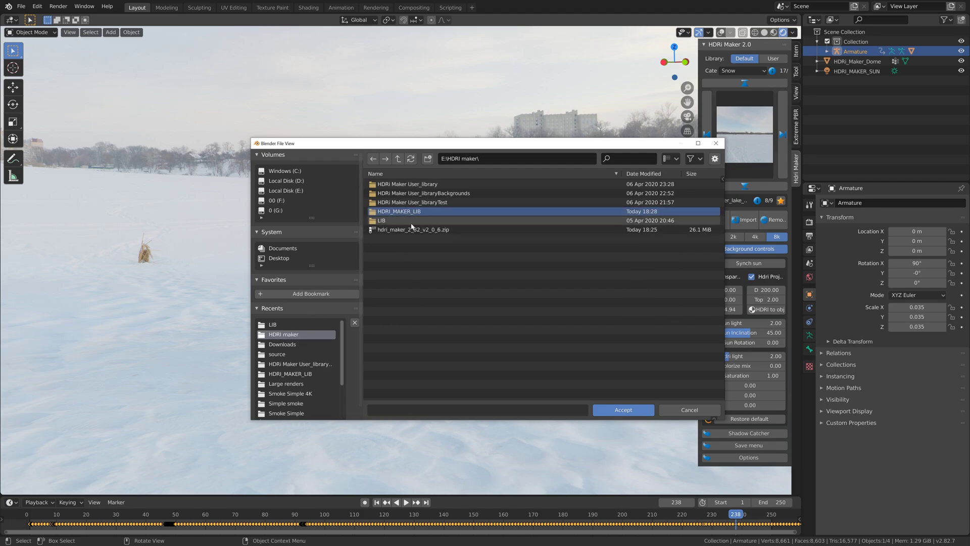
pyautogui.click(614, 410)
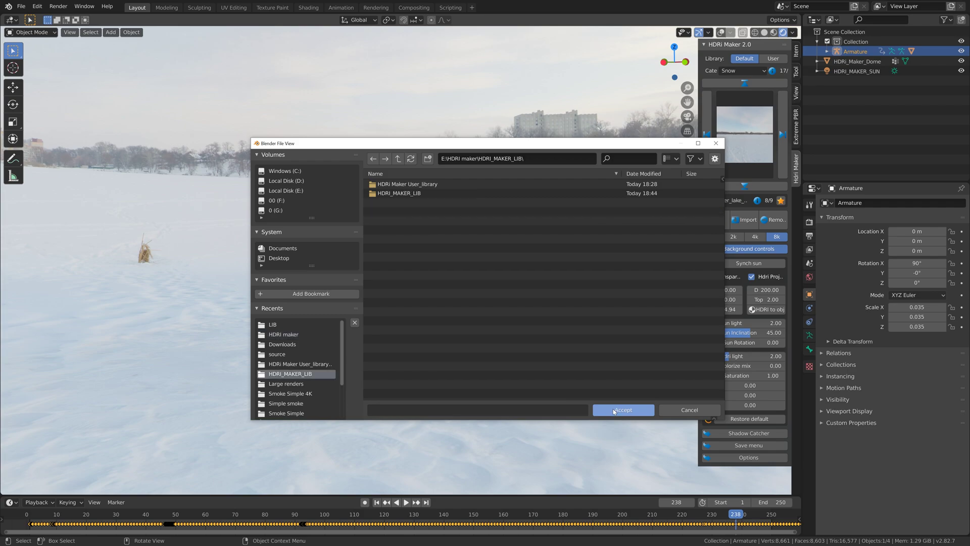
pyautogui.click(614, 410)
pyautogui.scroll(-5, 172, 186)
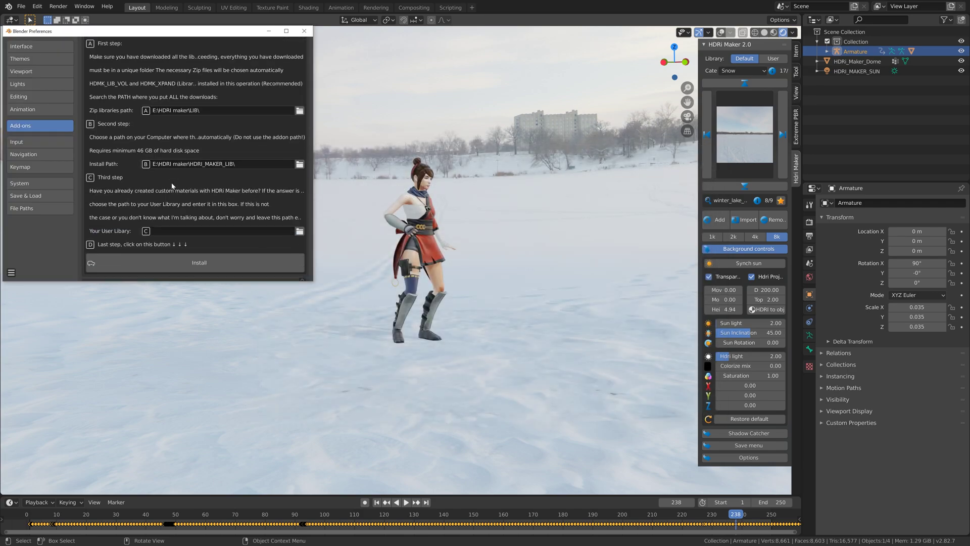
pyautogui.scroll(-2, 171, 202)
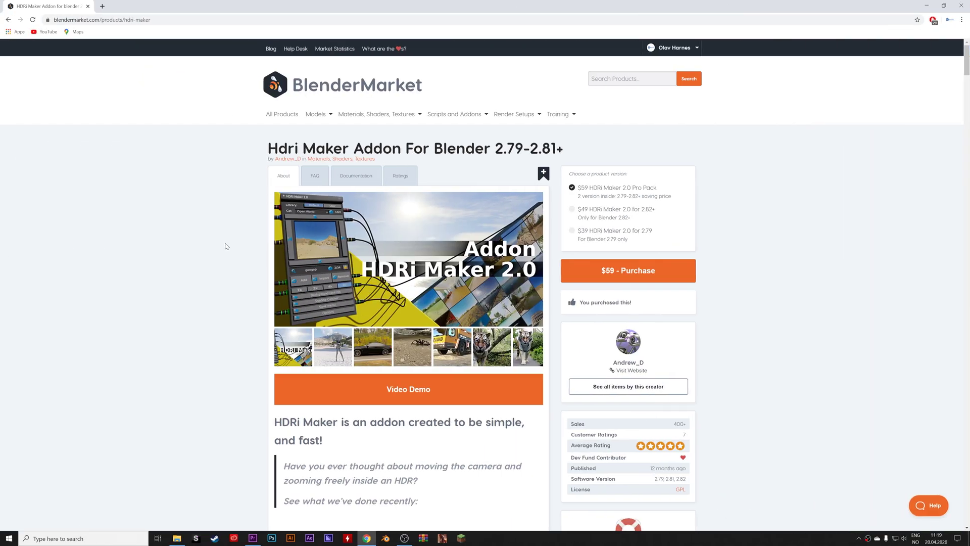
pyautogui.scroll(-7, 228, 246)
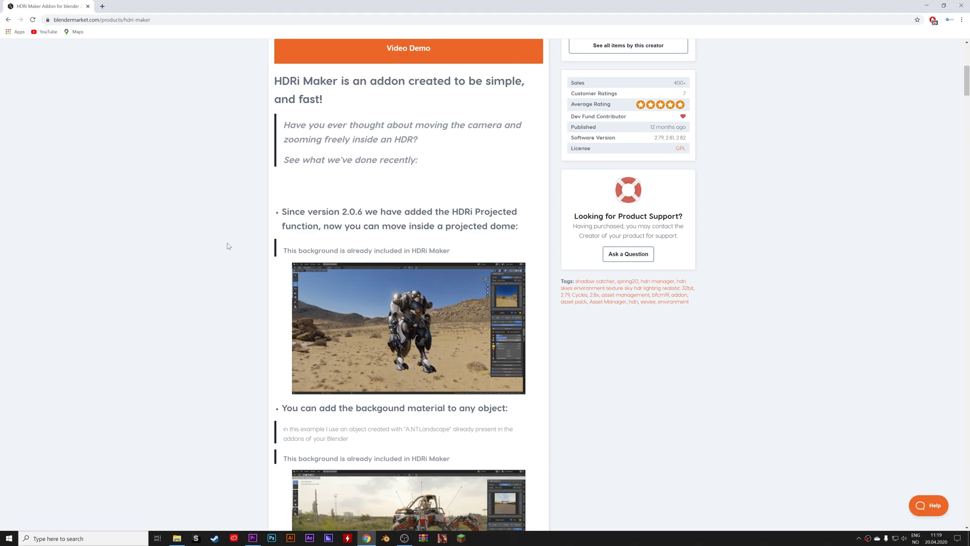
pyautogui.scroll(-1, 227, 246)
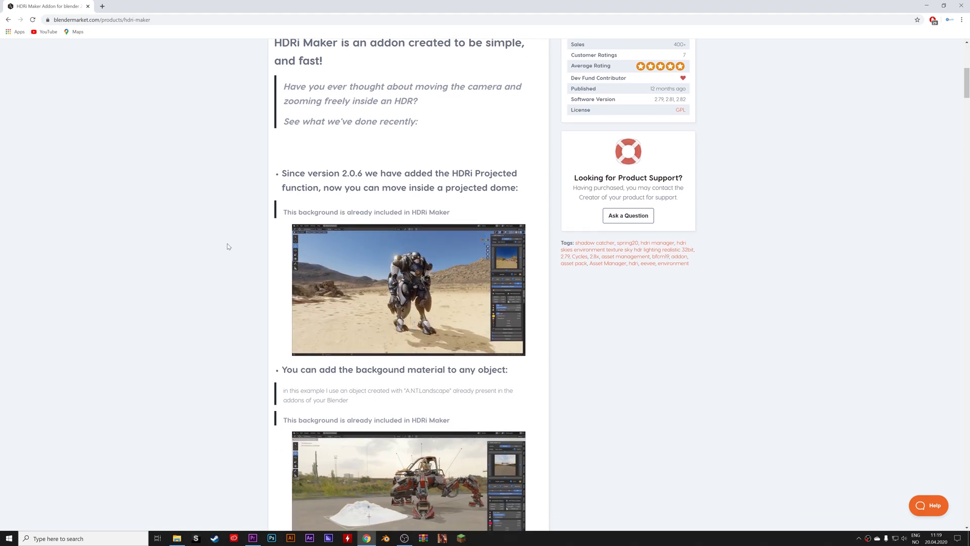
pyautogui.scroll(-3, 227, 246)
pyautogui.scroll(-1, 227, 251)
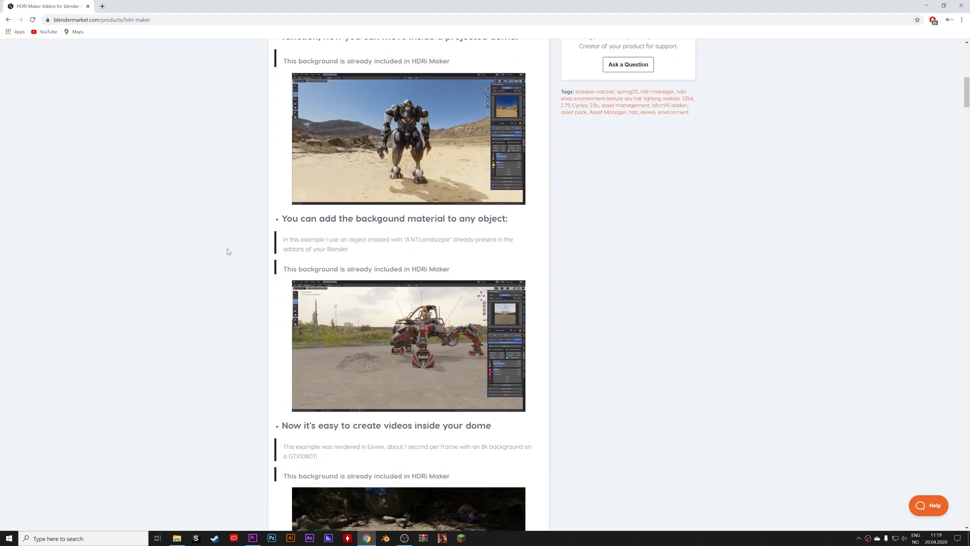
pyautogui.scroll(-4, 228, 251)
pyautogui.scroll(-13, 228, 251)
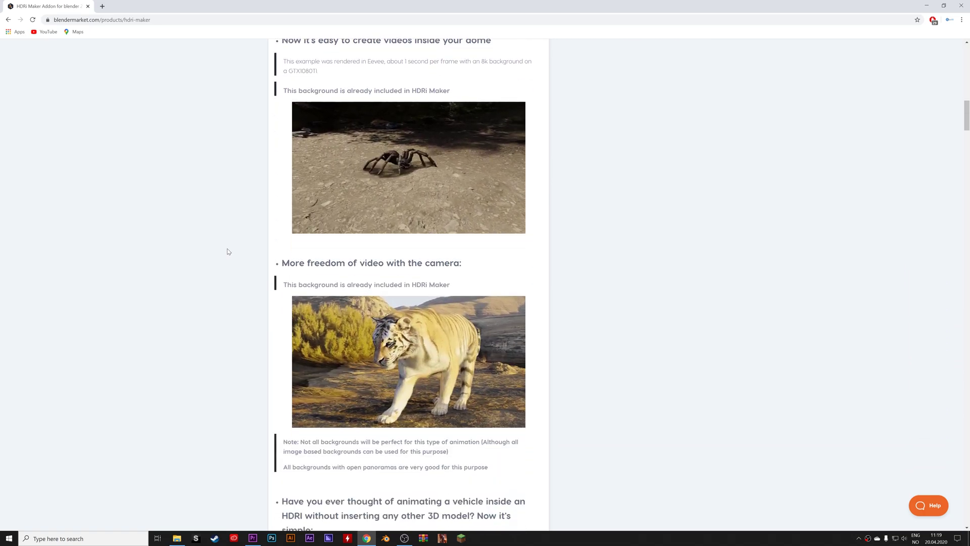
pyautogui.scroll(-5, 227, 251)
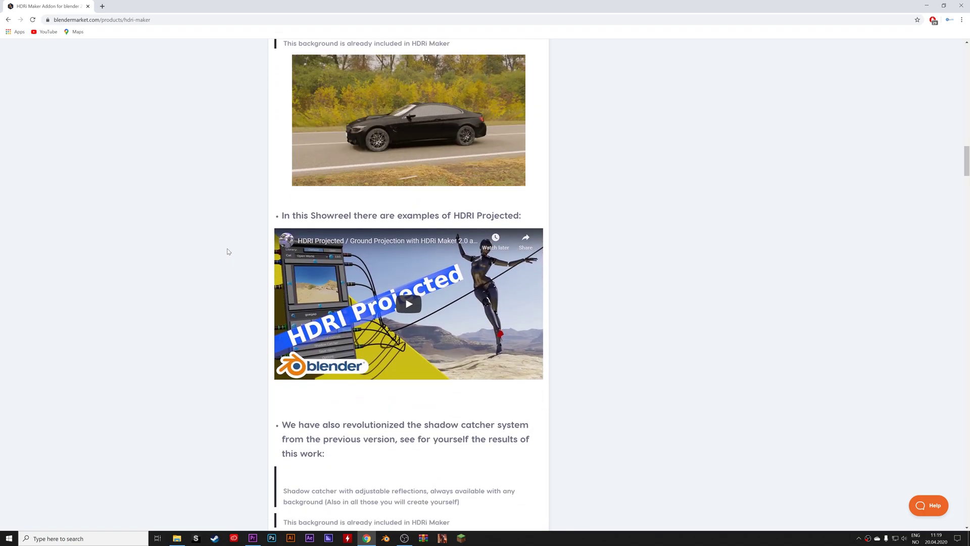
pyautogui.scroll(1, 227, 251)
pyautogui.scroll(-6, 228, 251)
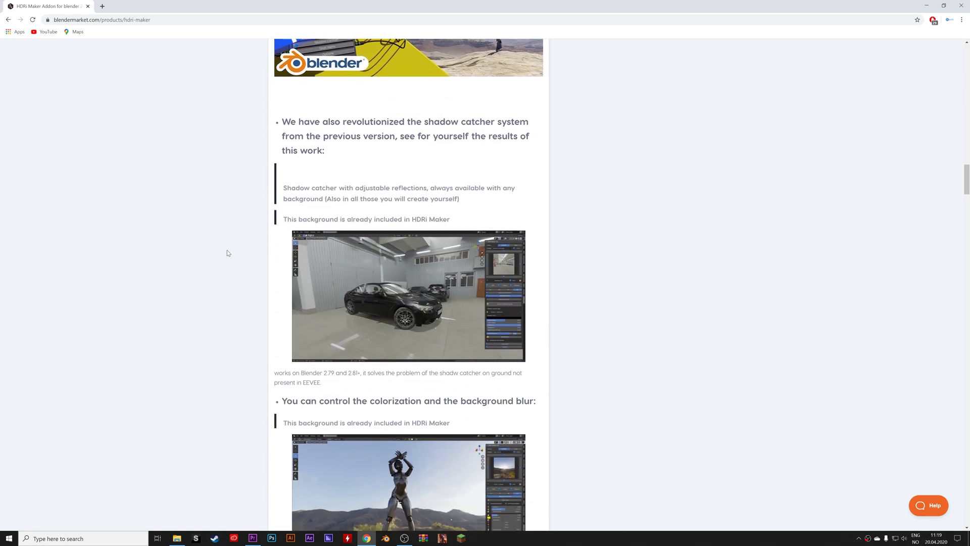
pyautogui.scroll(-2, 228, 251)
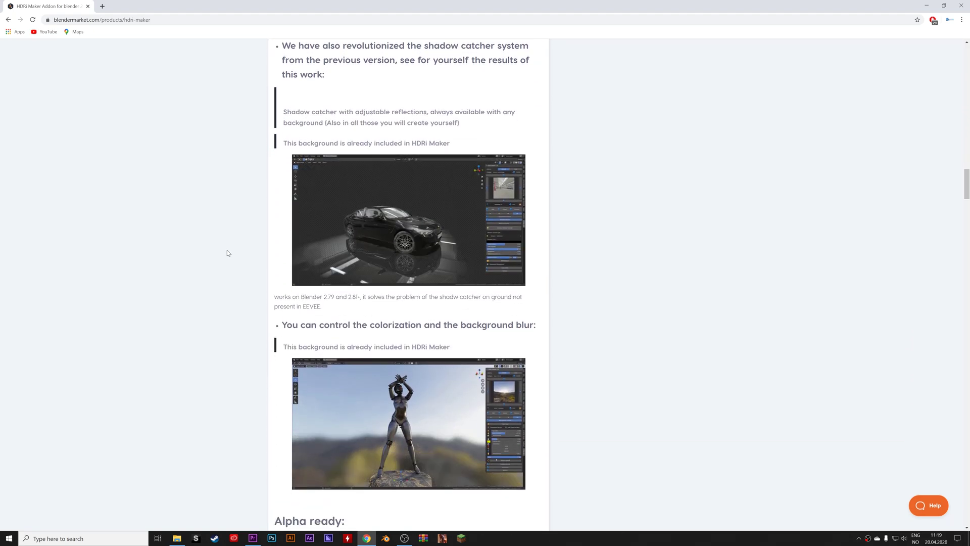
pyautogui.scroll(-5, 227, 253)
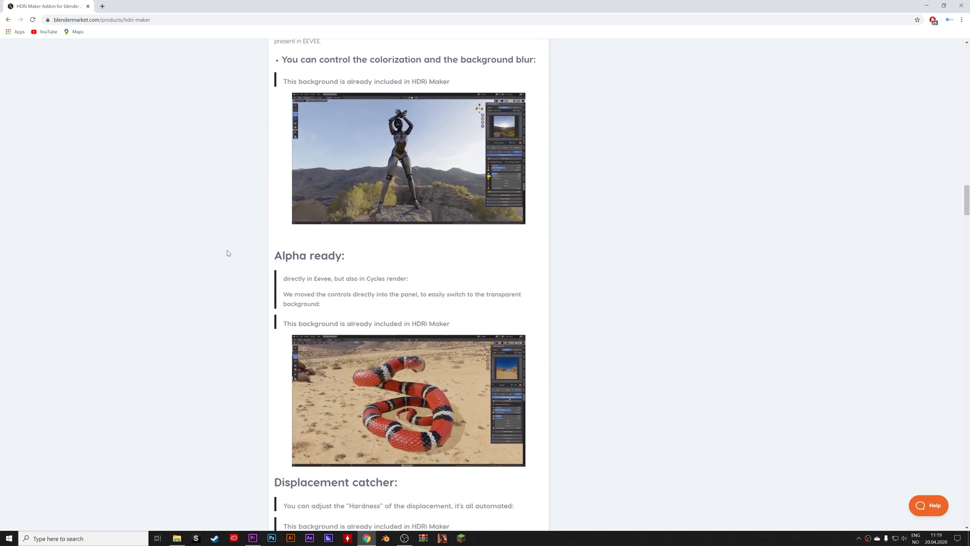
pyautogui.scroll(-4, 228, 253)
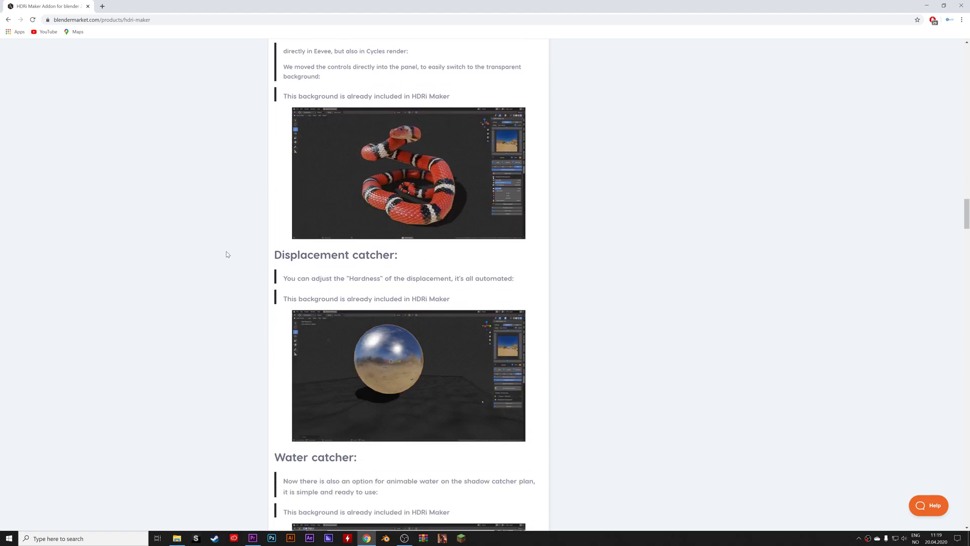
pyautogui.scroll(-4, 227, 254)
pyautogui.scroll(-6, 227, 255)
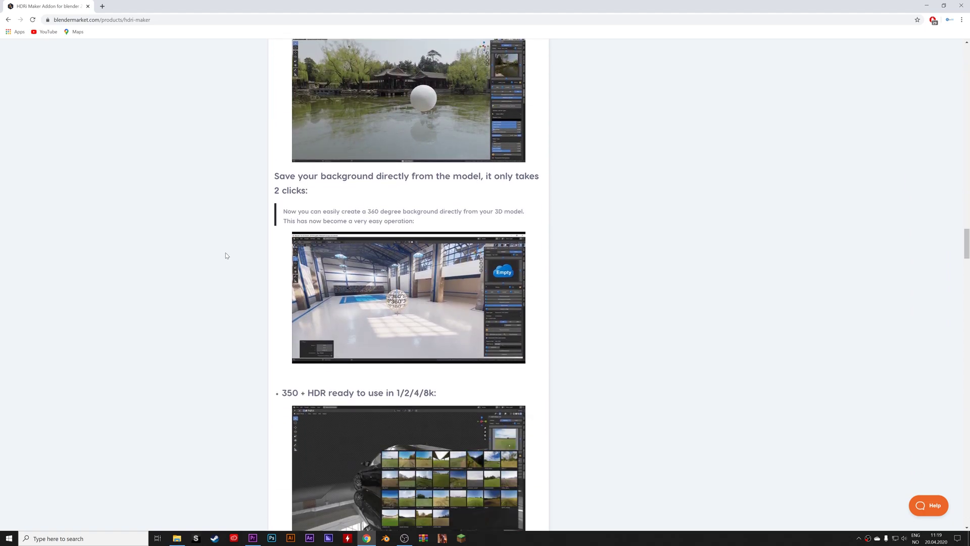
pyautogui.scroll(-12, 228, 251)
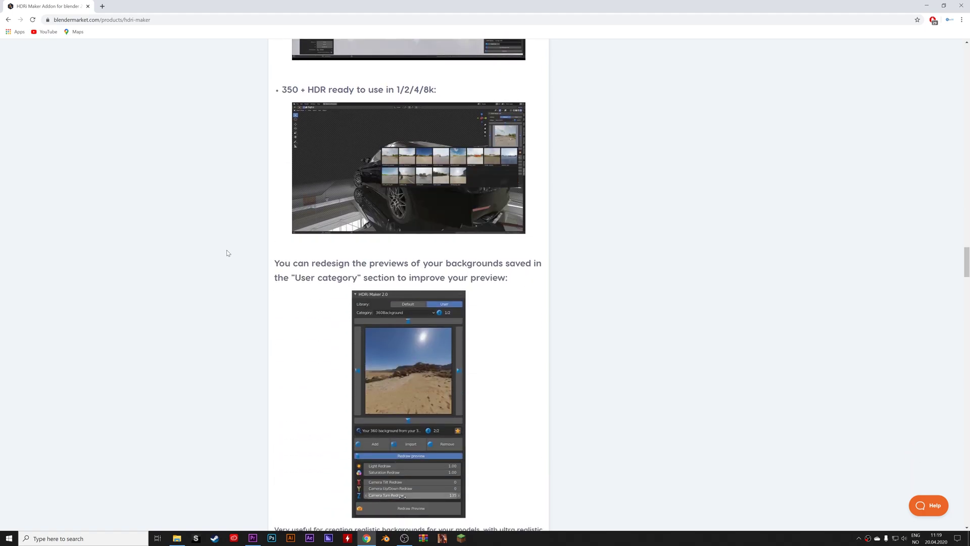